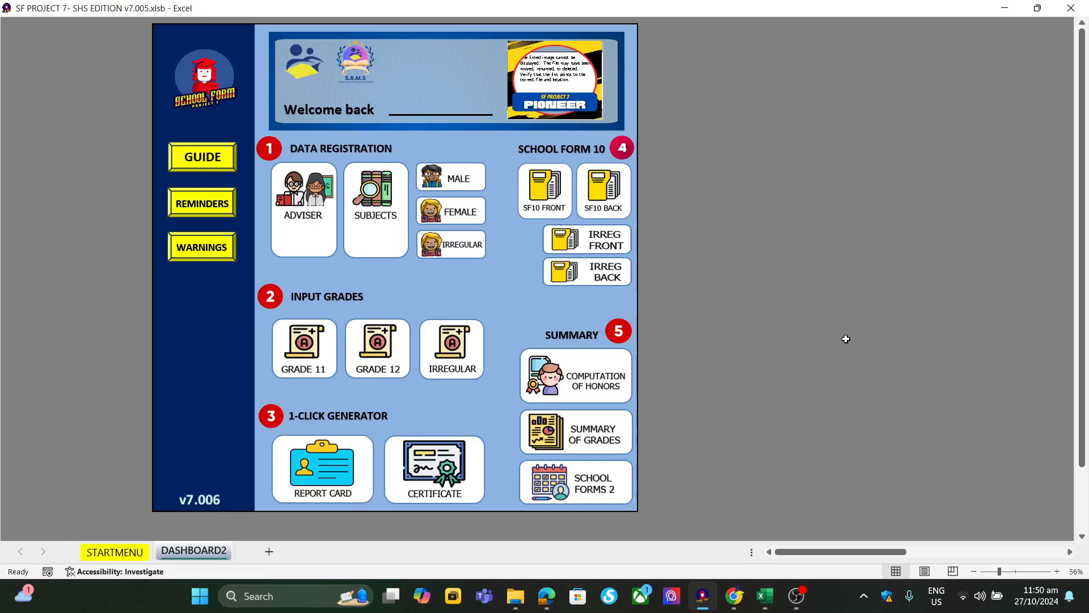
Open the report card generation sheet from the dashboard.
left_click(337, 476)
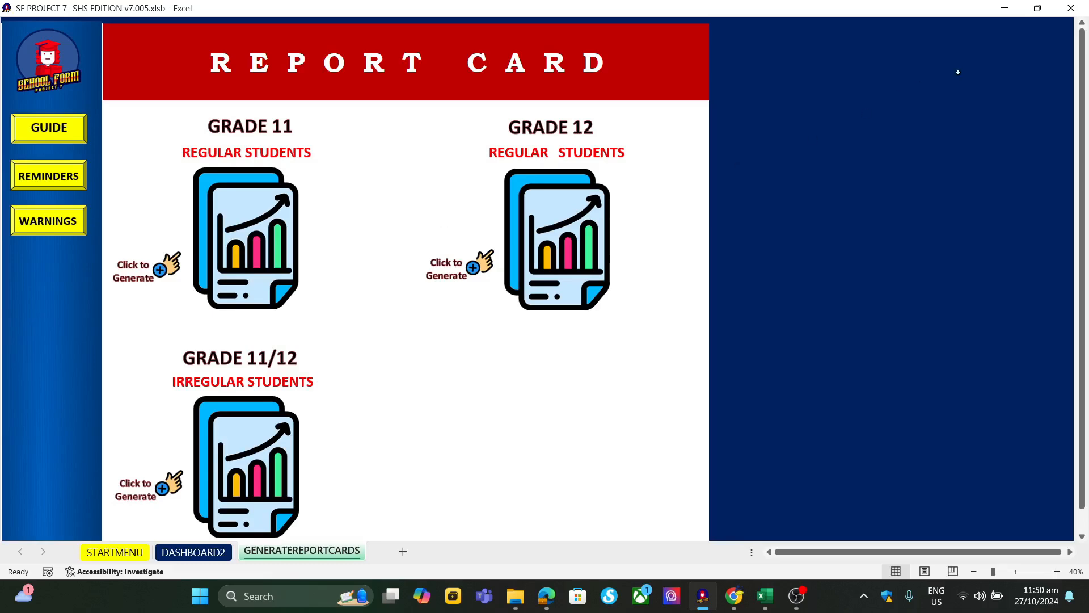
left_click(1006, 8)
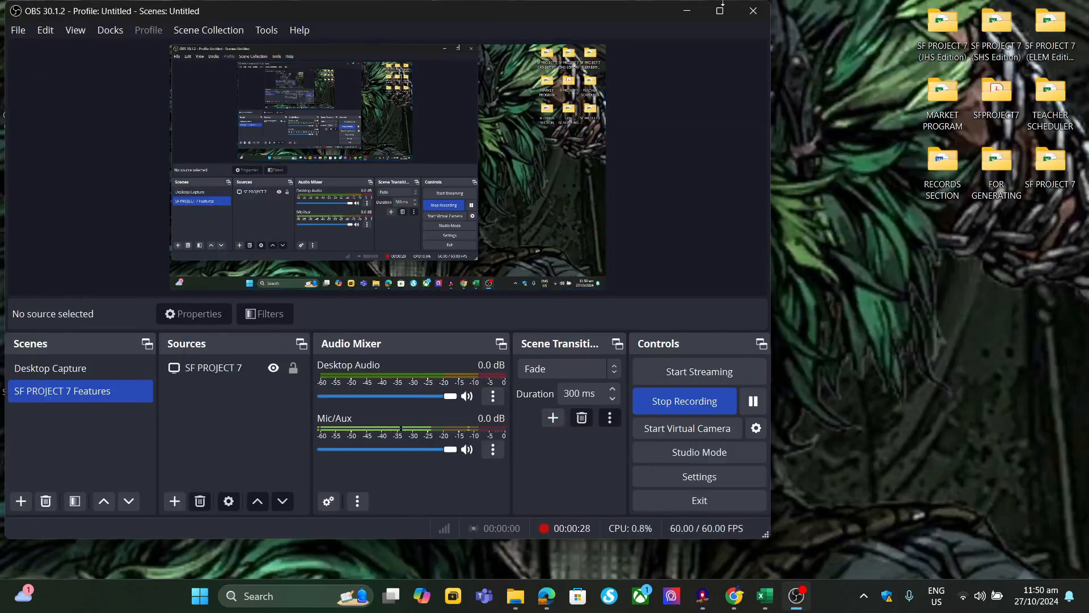
left_click(687, 12)
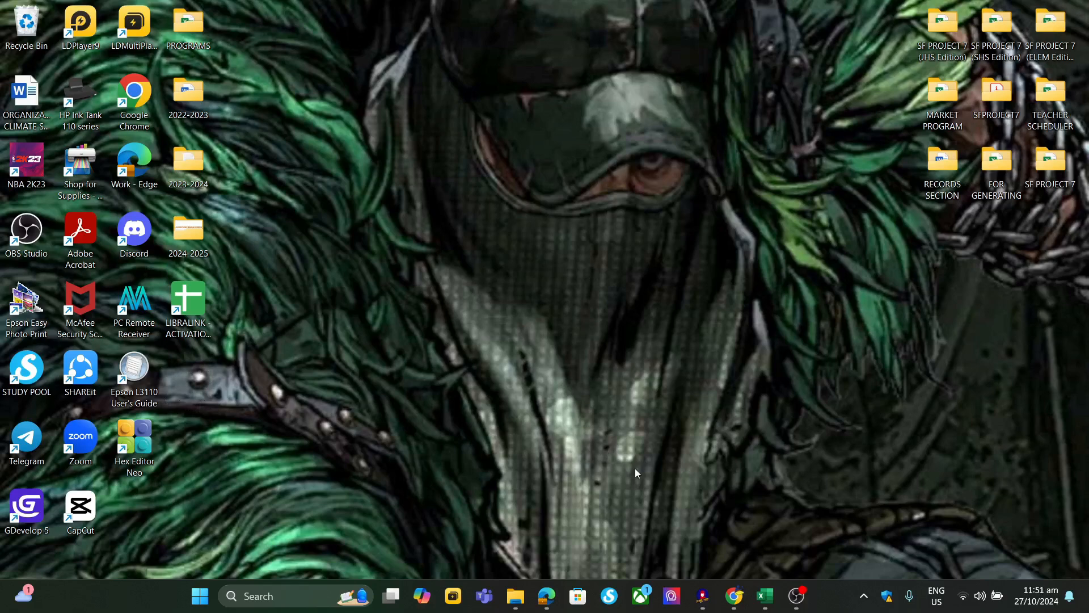
left_click(703, 597)
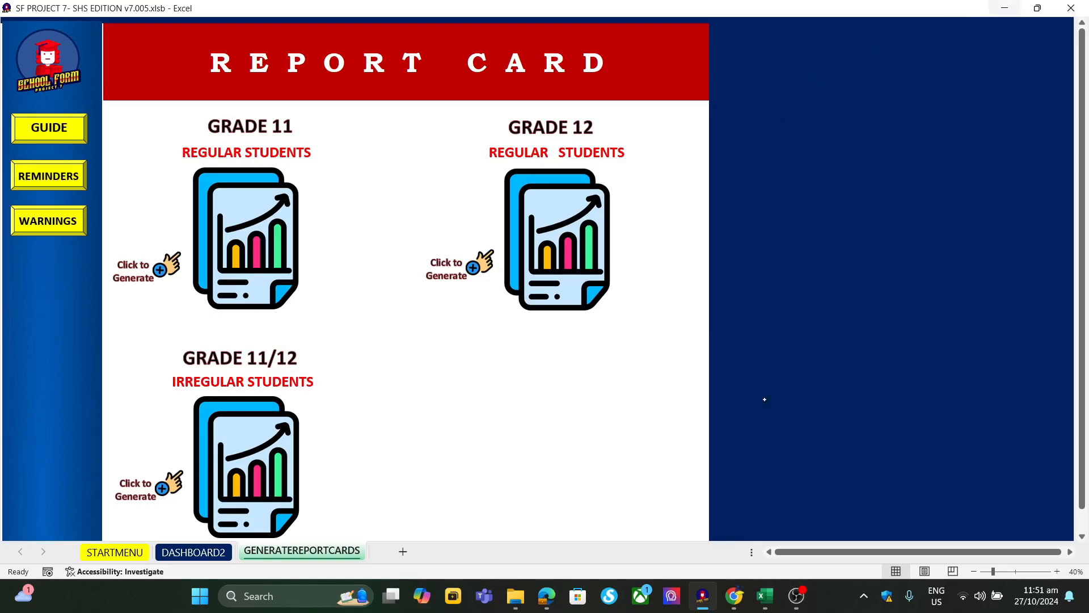
Open REPORT CARD G11.docx from the LATEST VERSION folder and look over its front page and grades page.
left_click(515, 596)
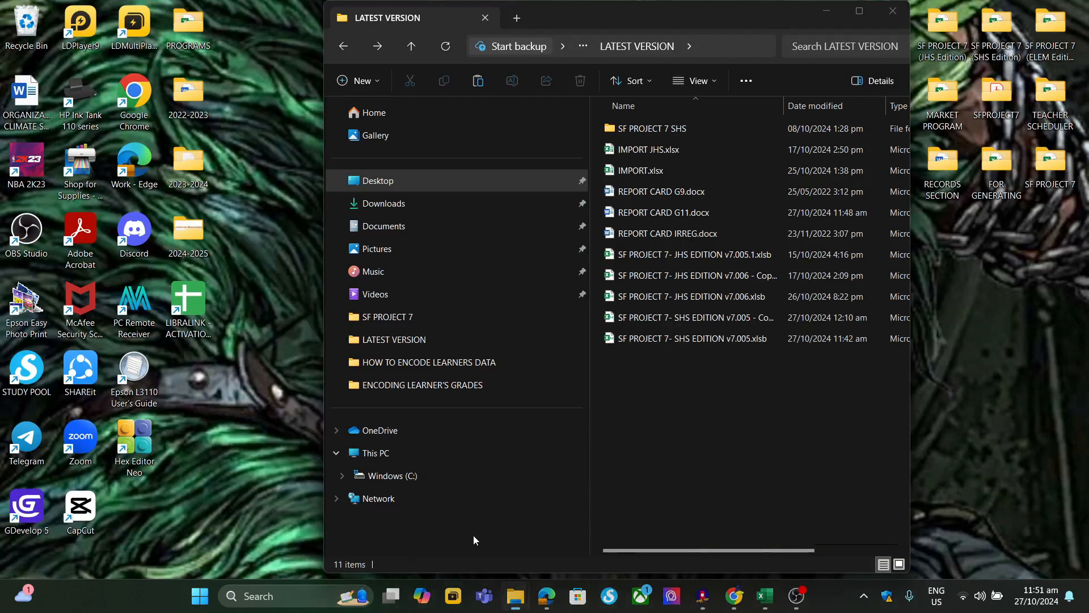
left_click(473, 536)
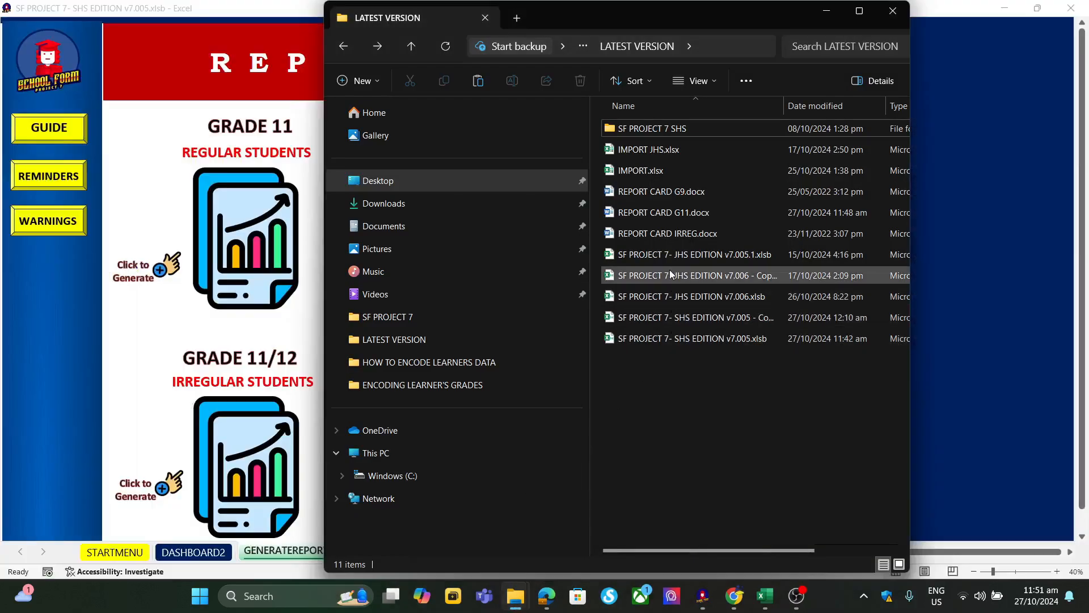
left_click(661, 213)
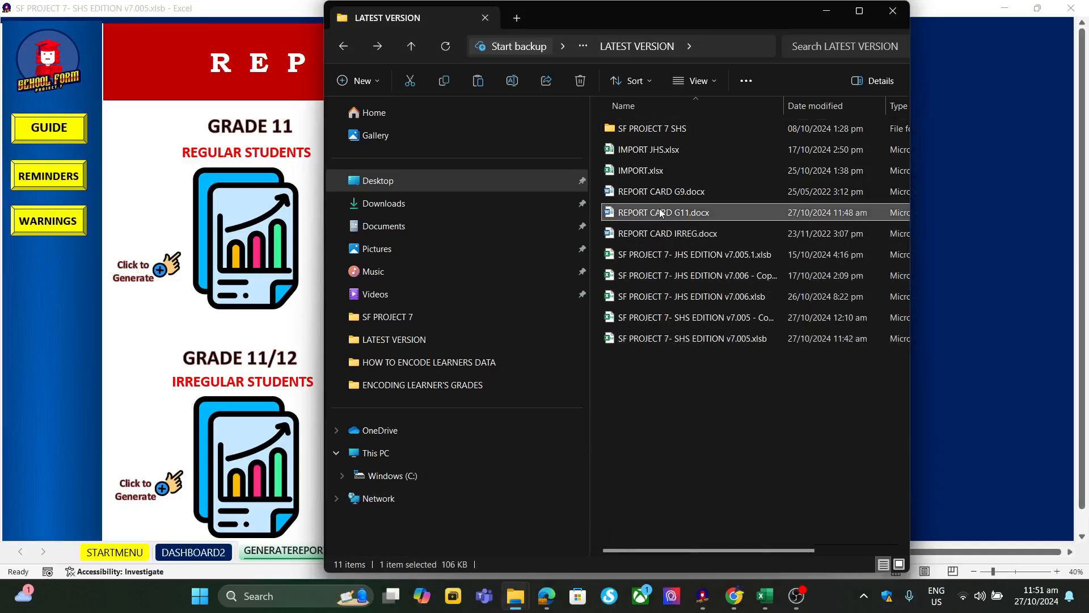
double_click(661, 212)
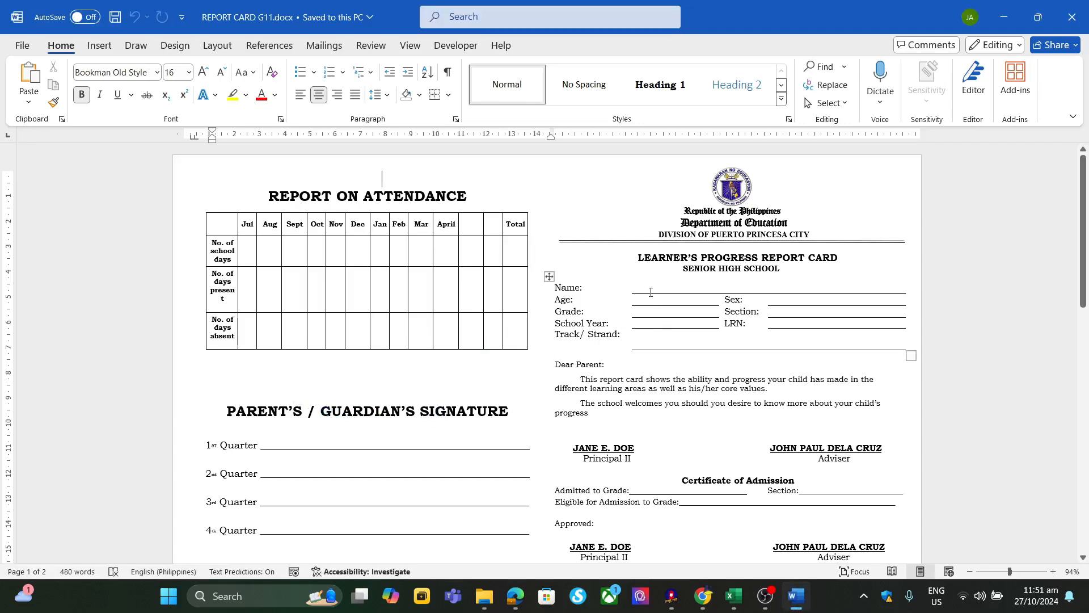
scroll(651, 292, "down", 7)
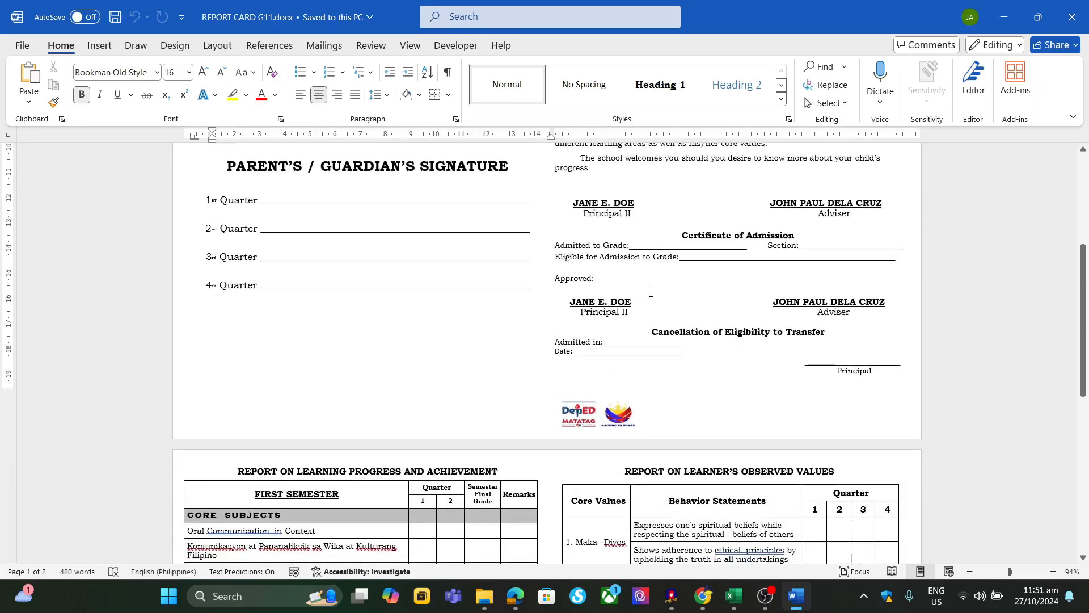
scroll(651, 292, "down", 2)
scroll(651, 291, "down", 1)
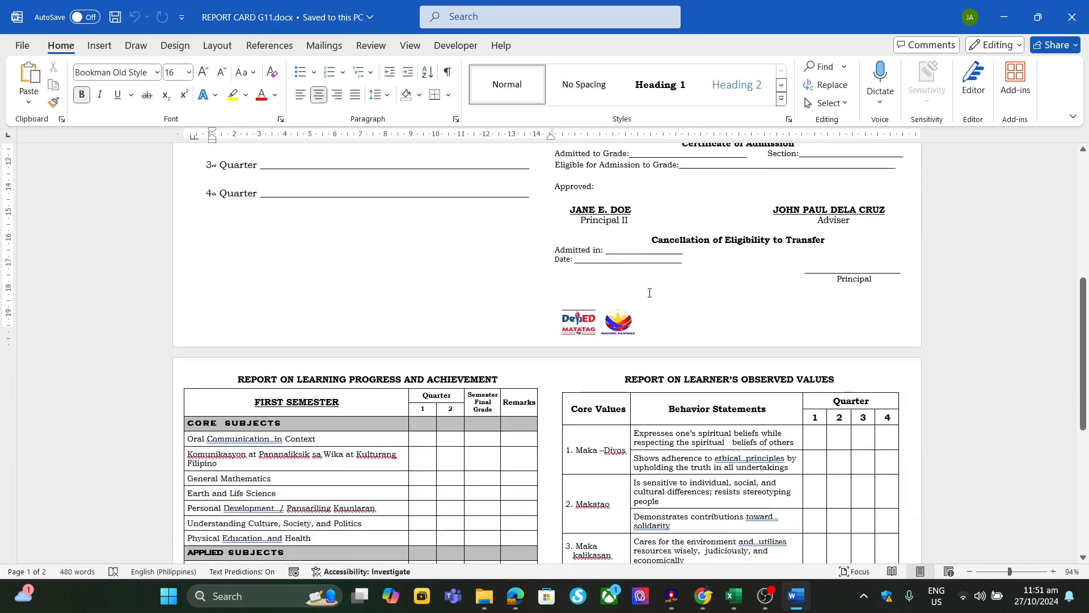
scroll(650, 293, "down", 2)
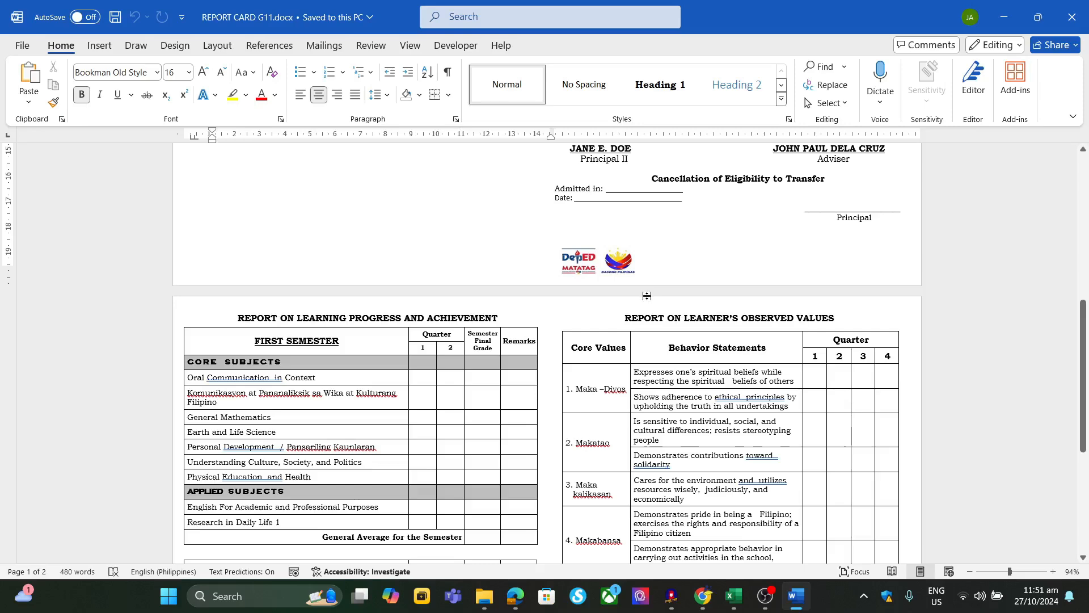
Return to the LATEST VERSION folder and locate the SHS v7.005 workbook and the G11 and IRREG report card documents.
mouse_move(475, 607)
left_click(447, 529)
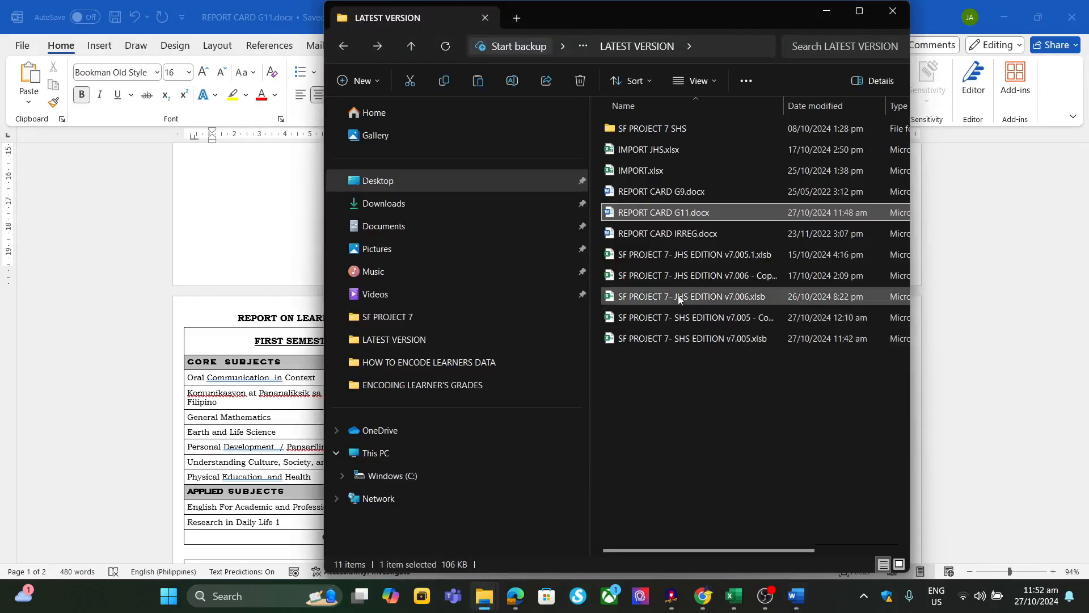
left_click(672, 336)
left_click(659, 211)
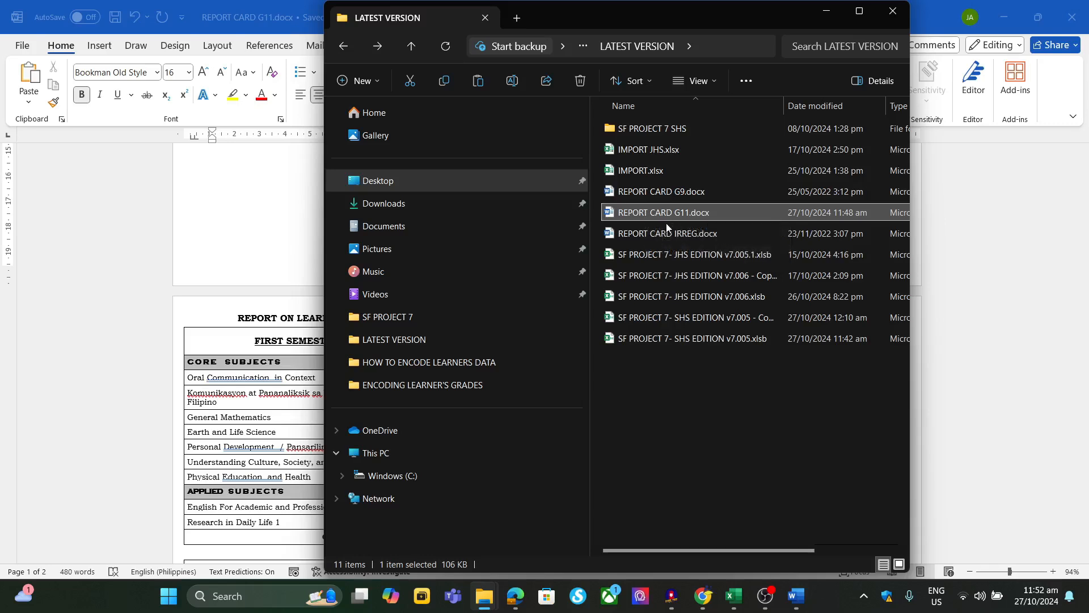
left_click(664, 235)
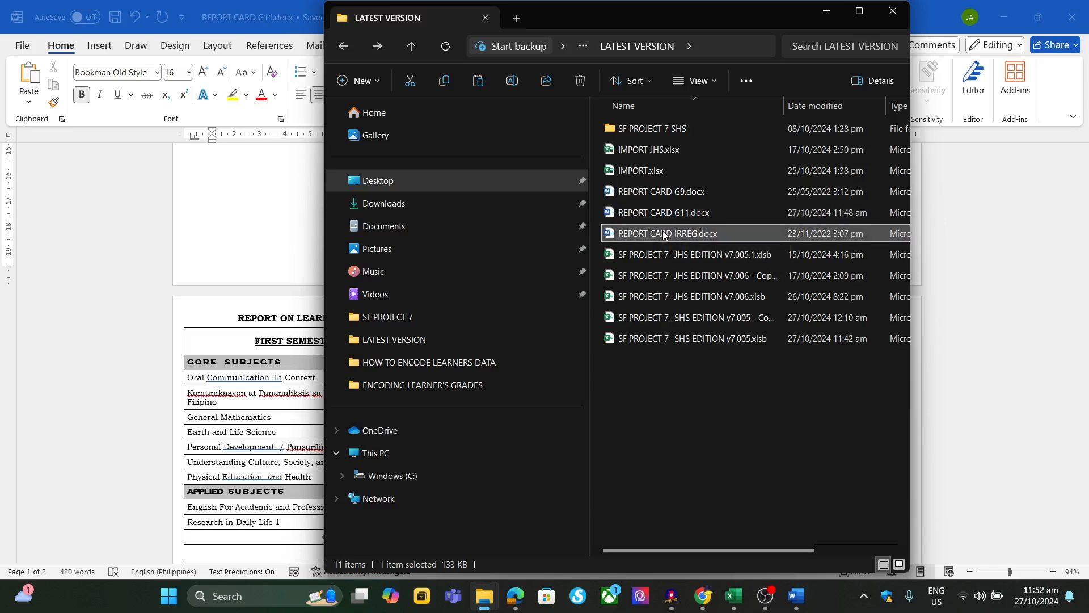
left_click(655, 213)
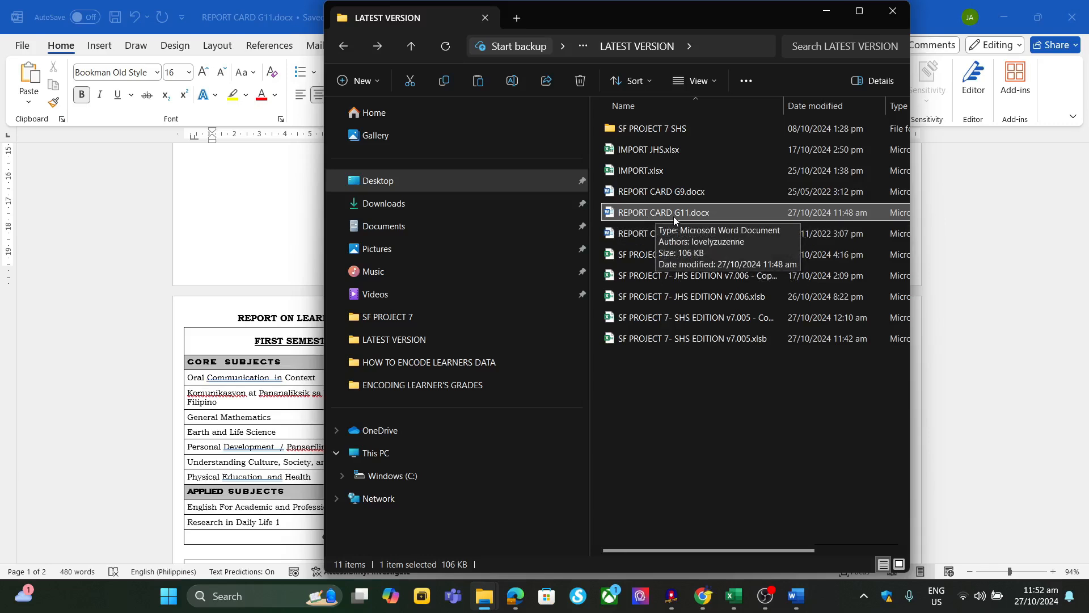
left_click(649, 211)
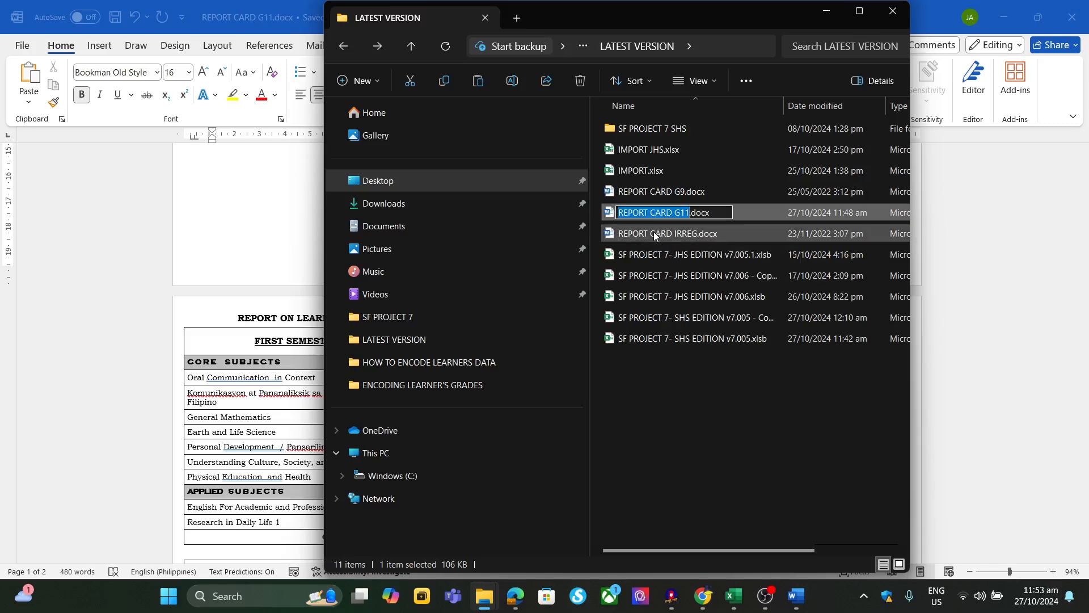
left_click(650, 213)
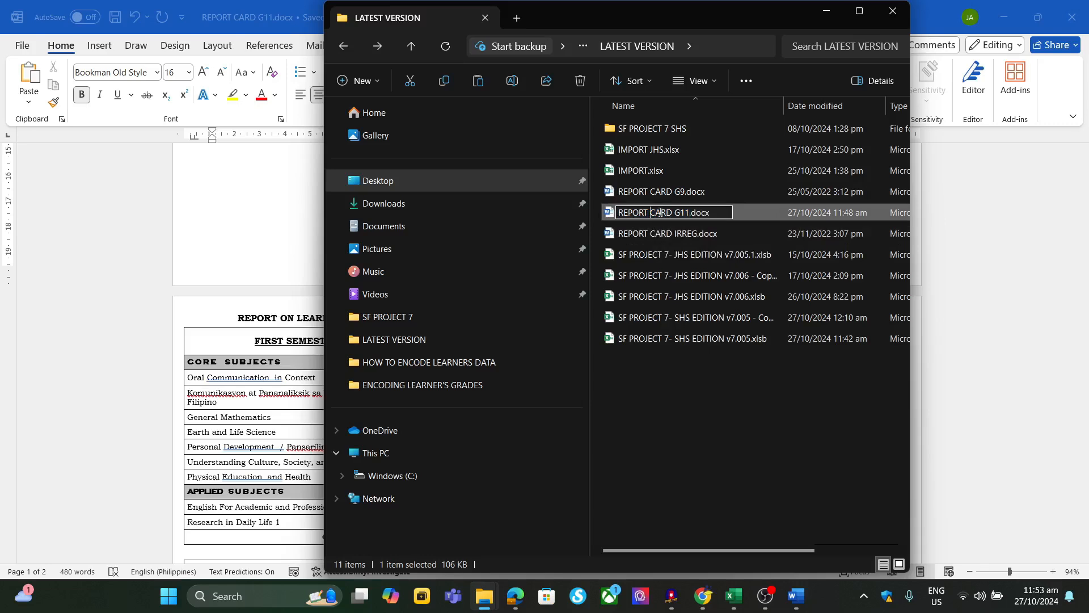
key("BackSpace")
type("-")
key("BackSpace")
type("-")
key("BackSpace")
key("BackSpace")
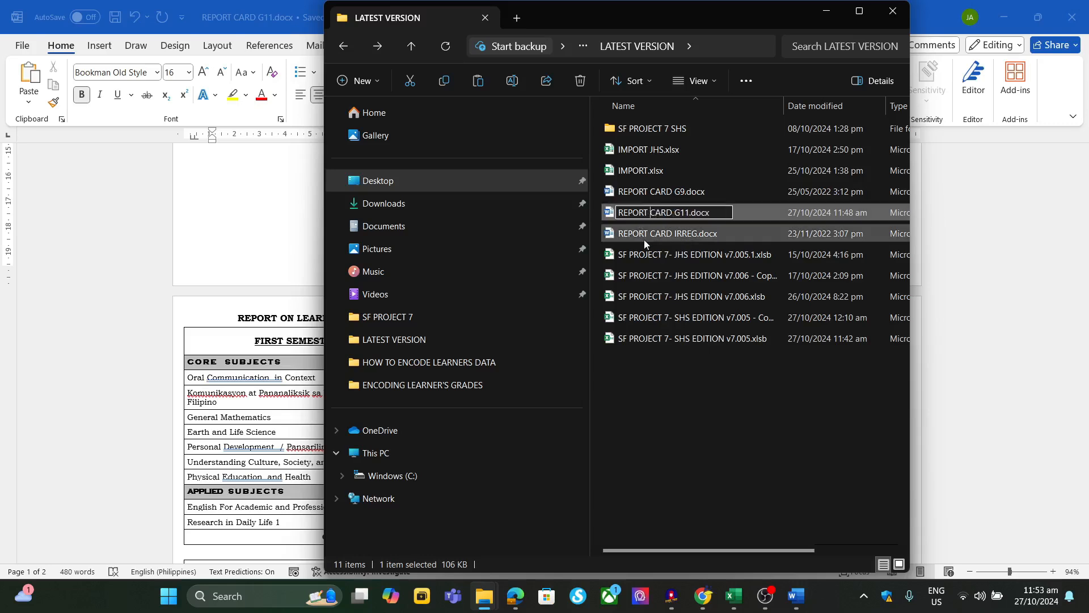
left_click(645, 240)
Check that REPORT CARD G11.docx, IMPORT.xlsx and the SHS v7.005 workbook are stored together in the folder.
left_click(662, 212)
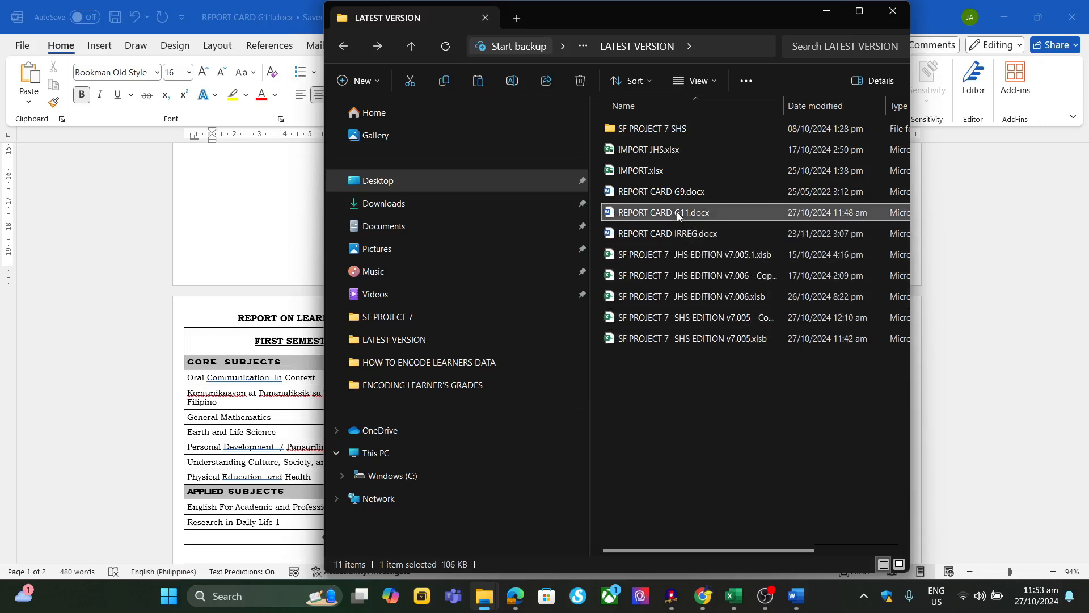
left_click(706, 337)
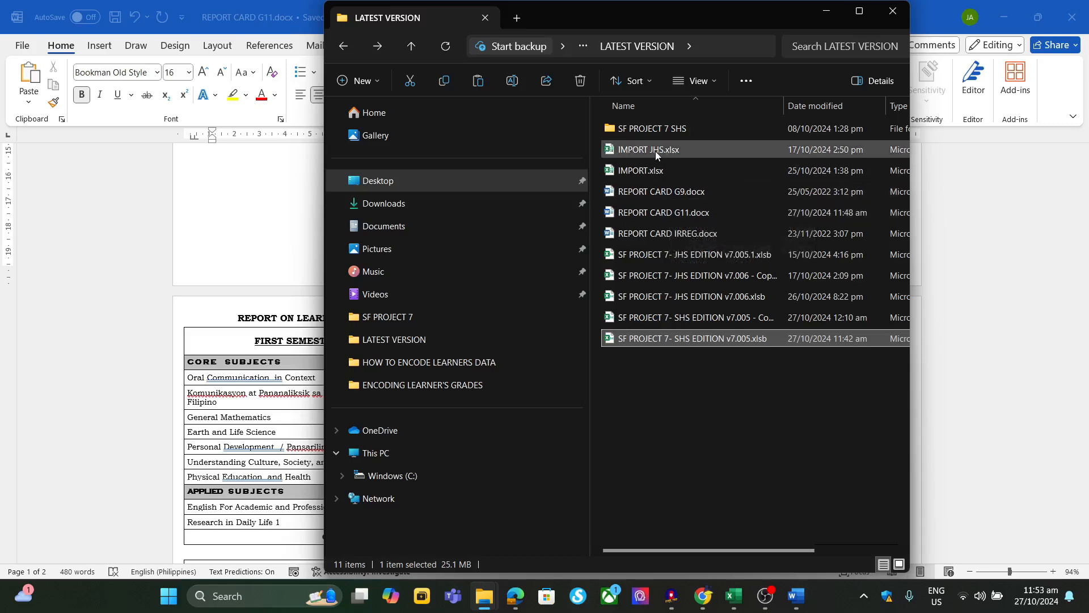
left_click(647, 172)
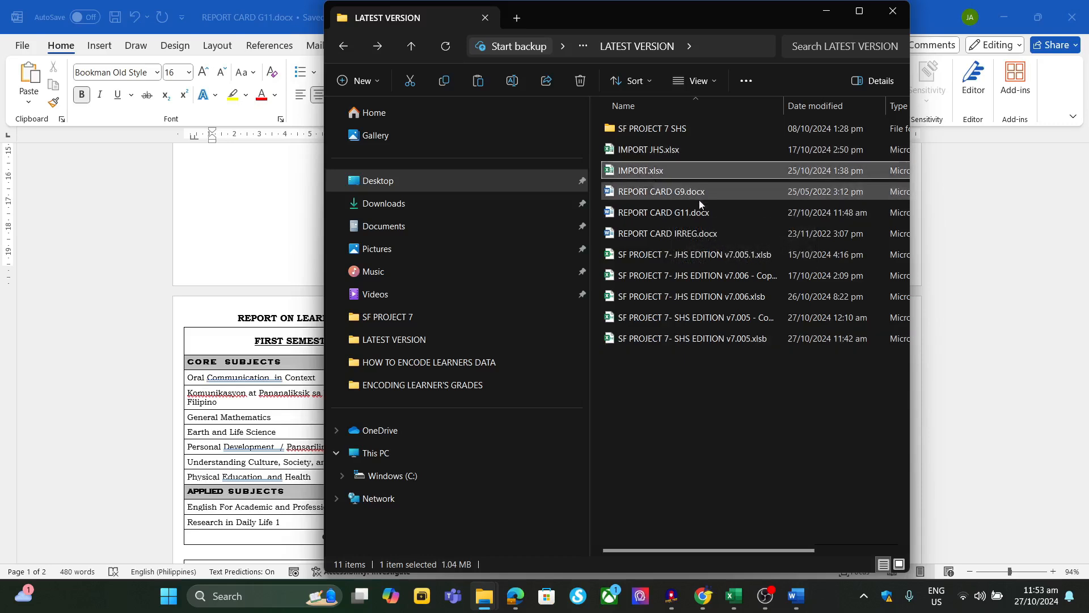
left_click(699, 214)
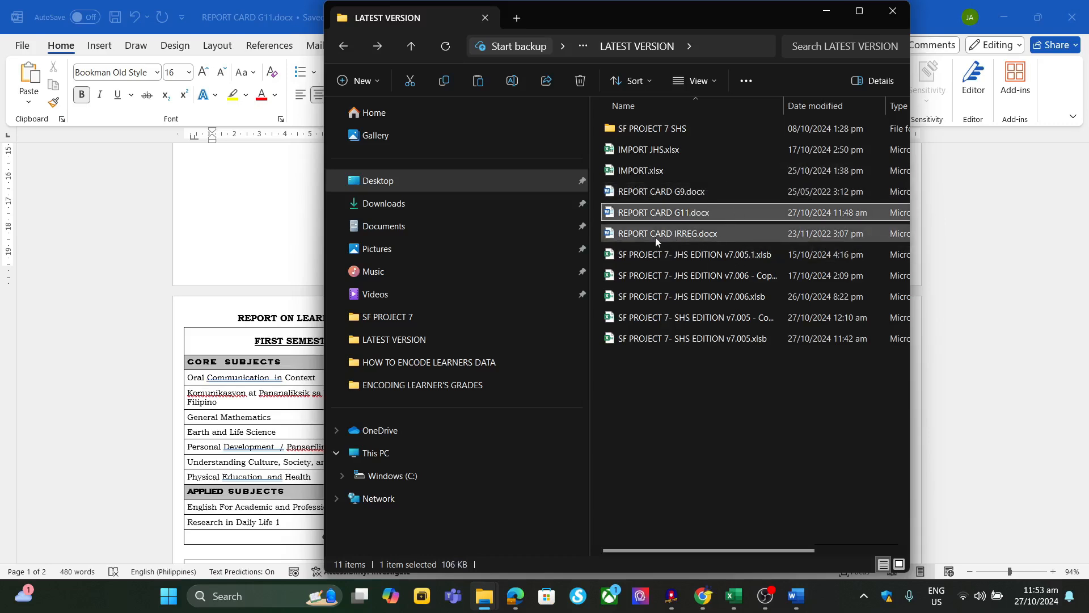
left_click(648, 340)
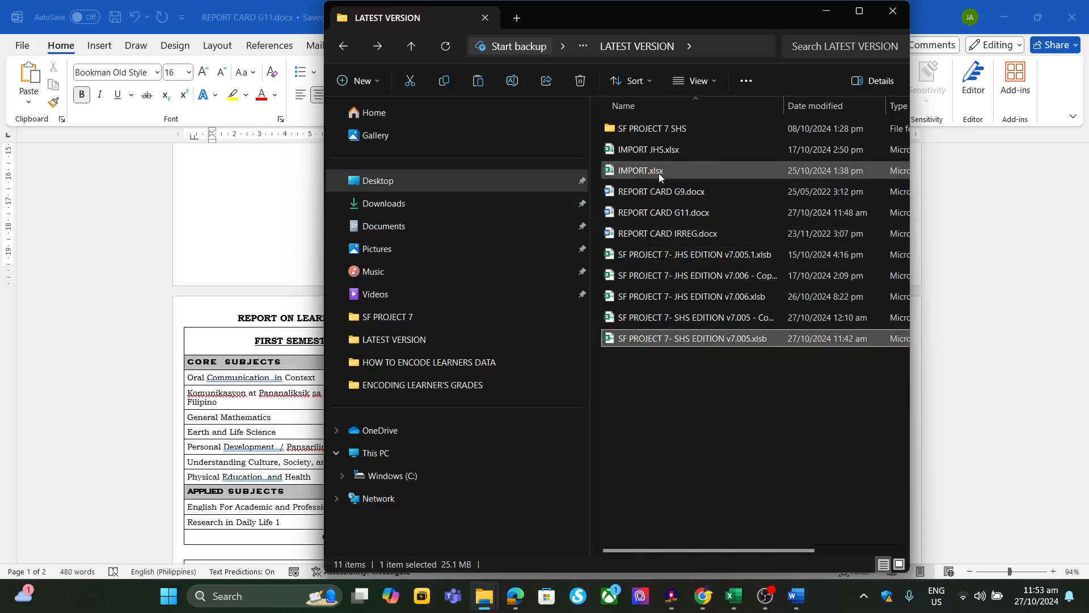
mouse_move(659, 173)
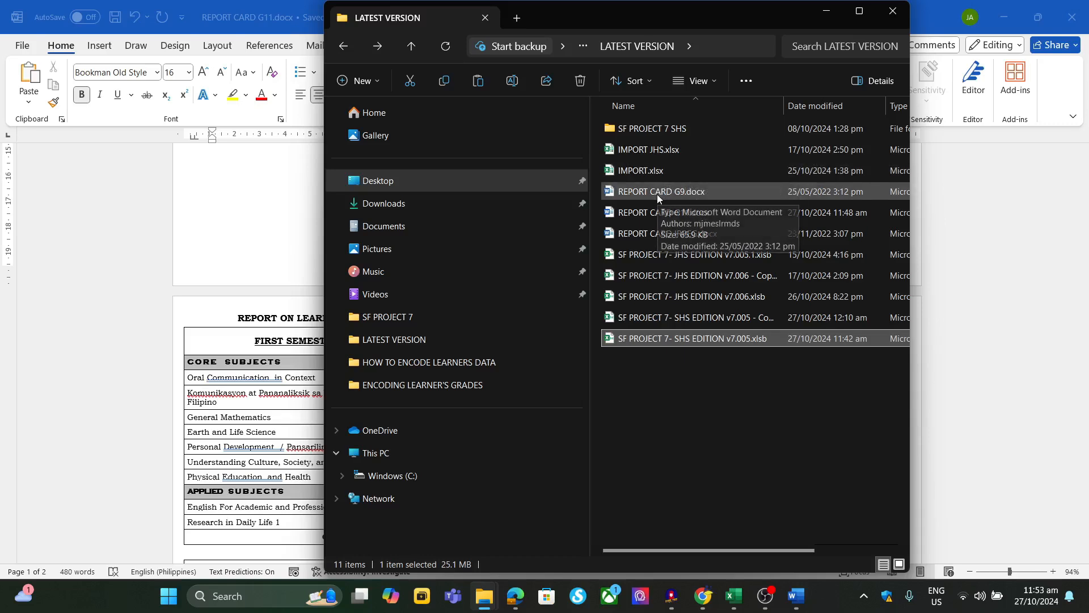
Return to the G11 report card and examine the principal and adviser name lines and the learner information fields.
left_click(259, 215)
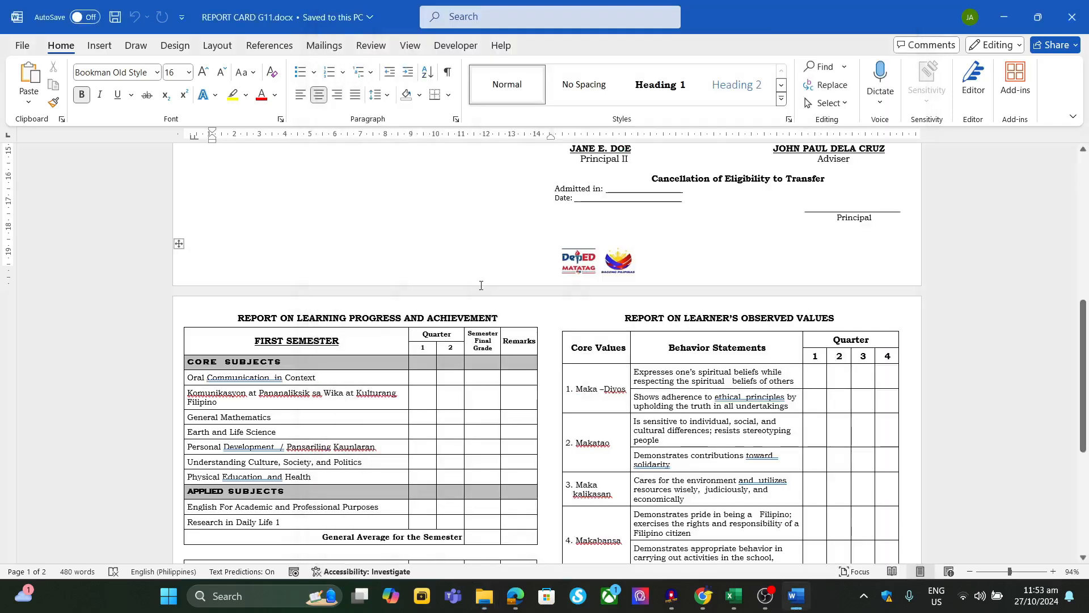
scroll(479, 285, "down", 1)
scroll(752, 298, "up", 3)
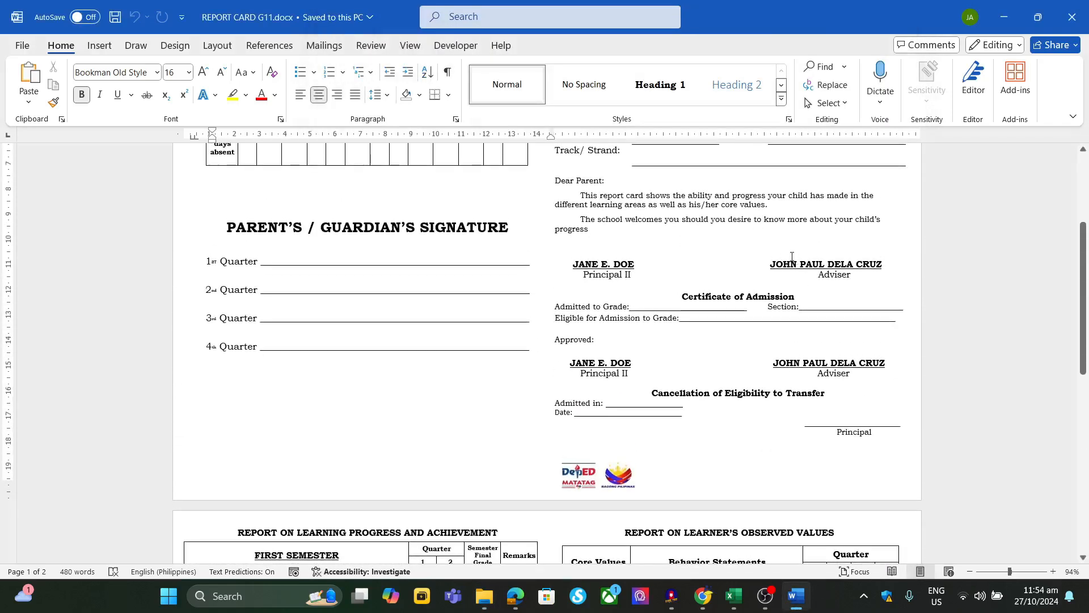
left_click_drag(771, 263, 867, 265)
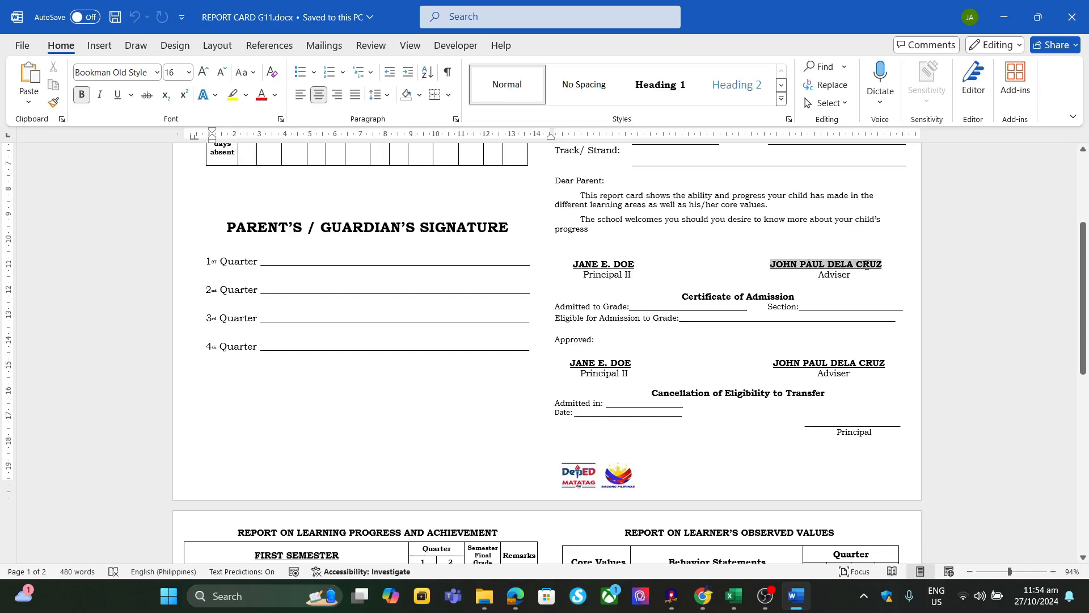
left_click_drag(773, 363, 885, 364)
left_click(626, 363)
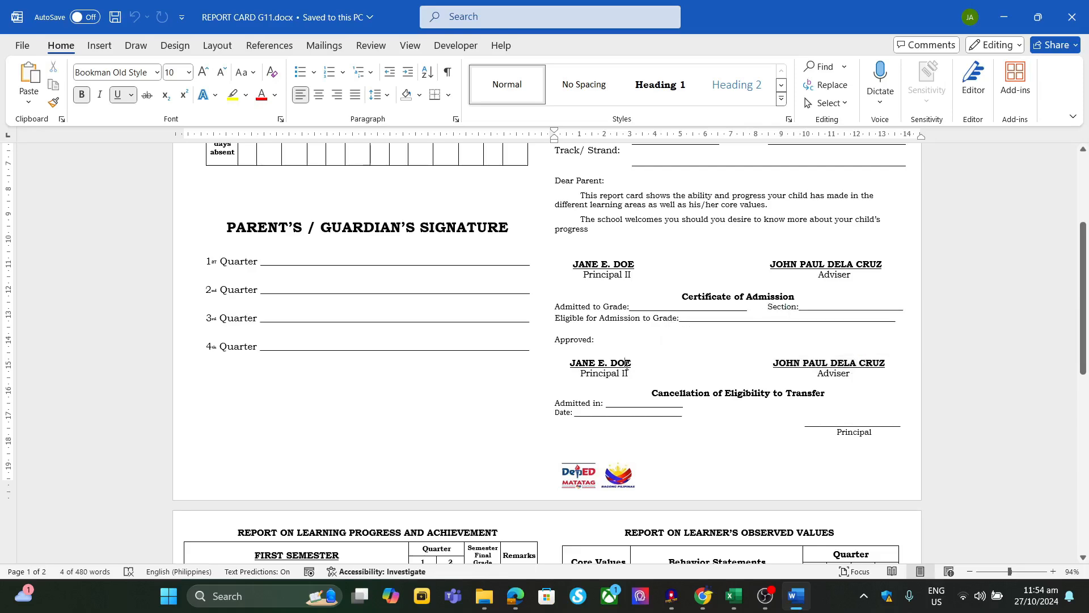
left_click(611, 258)
scroll(651, 219, "up", 3)
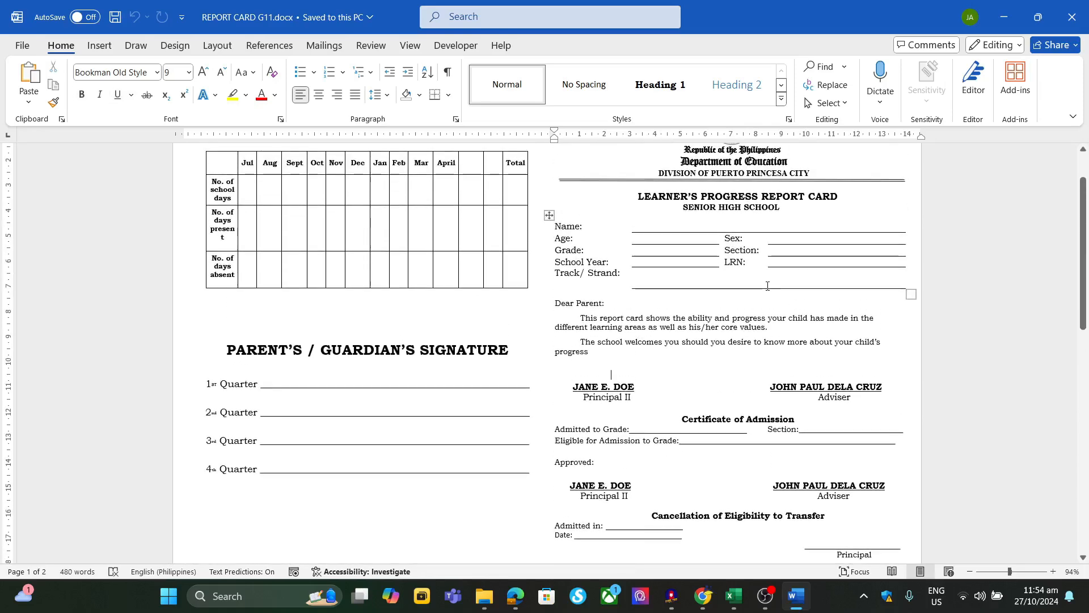
left_click(644, 232)
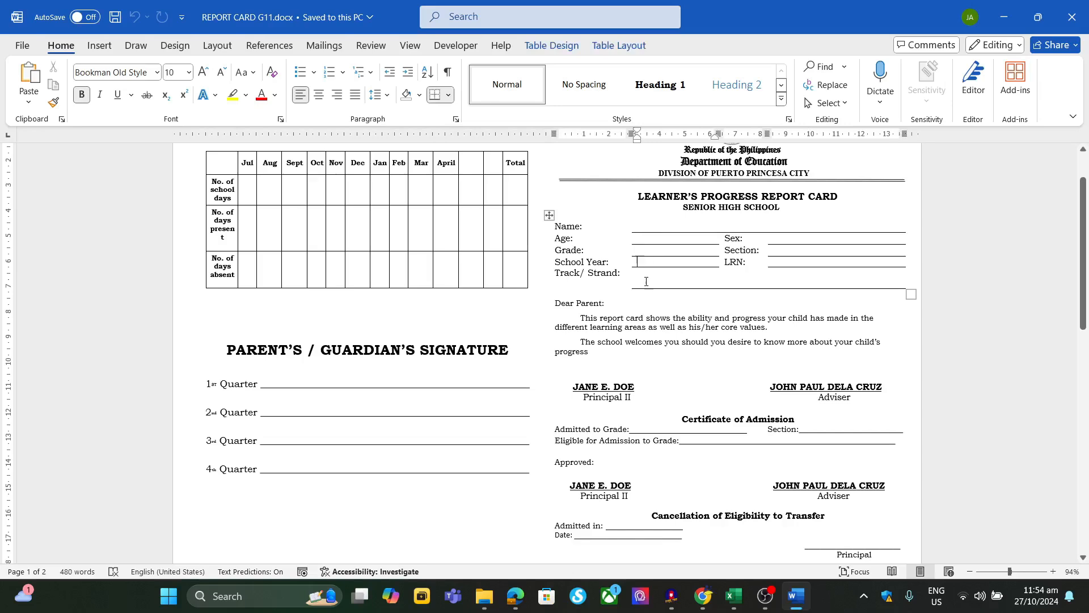
left_click(775, 250)
Examine the first-semester quarter, final grade and remarks cells in the learning progress table.
scroll(776, 301, "down", 5)
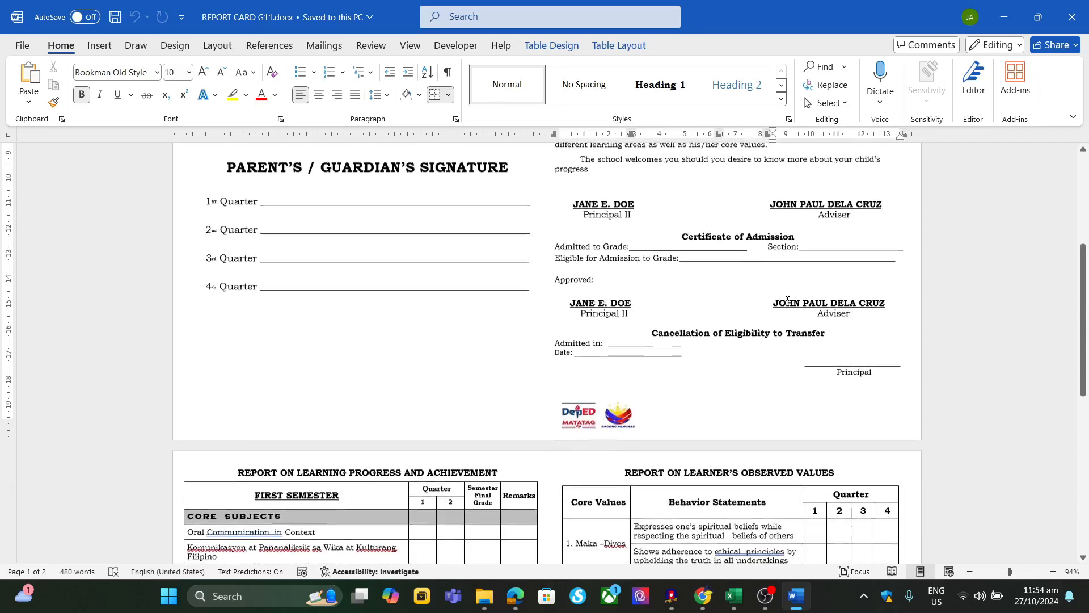
scroll(777, 301, "down", 3)
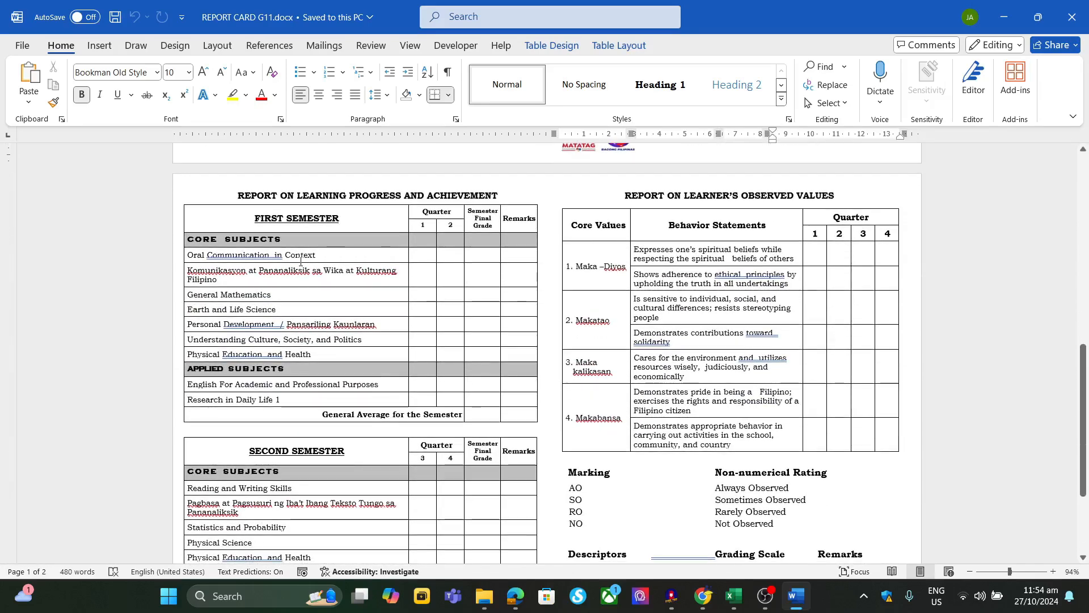
scroll(418, 259, "down", 1)
left_click_drag(423, 224, 513, 370)
scroll(773, 197, "down", 1)
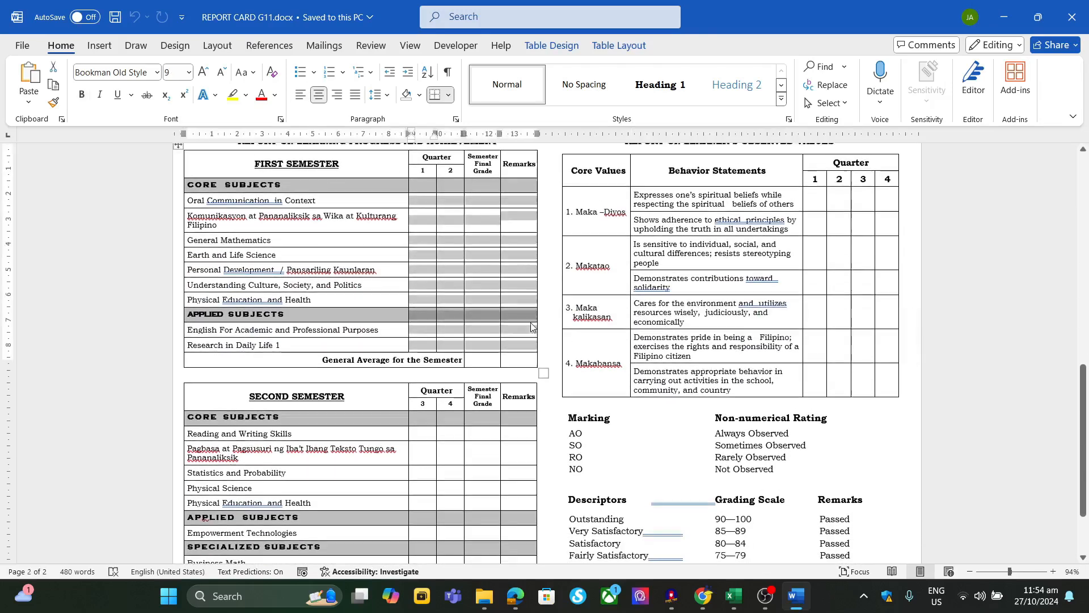
Fill the Quarter 1 column of the observed values table with AO for all seven behavior statements.
left_click(811, 196)
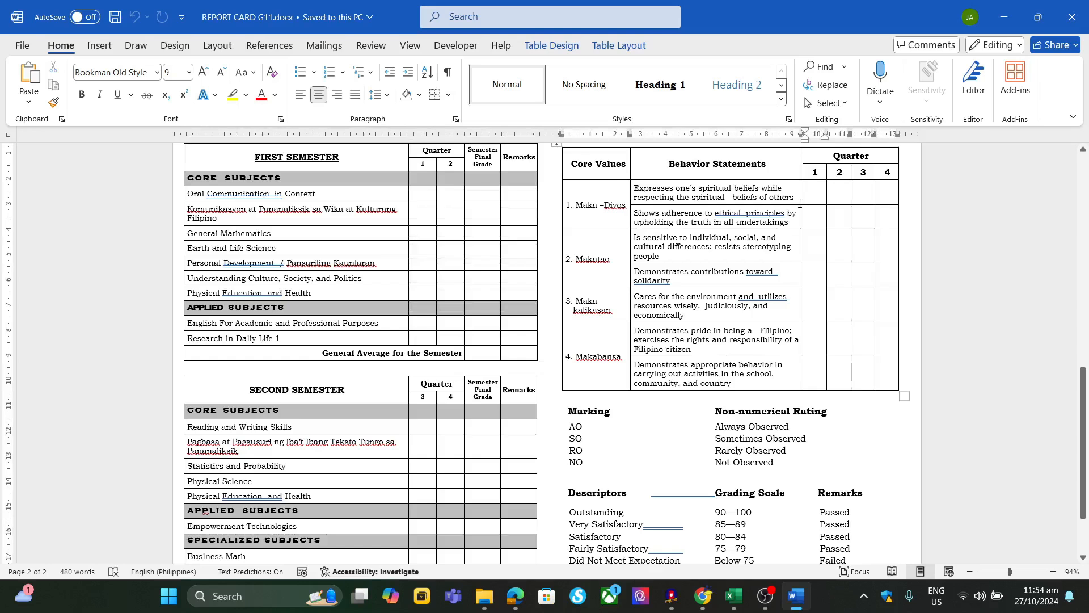
type("AO")
double_click(815, 198)
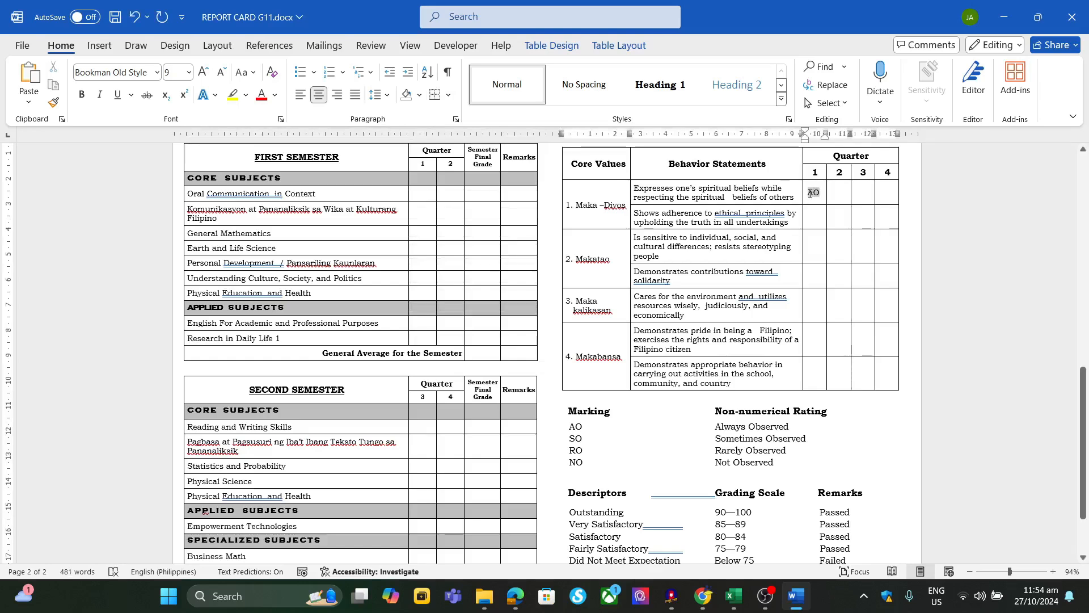
left_click_drag(817, 225, 818, 372)
type("AO AO AO AO AO AO")
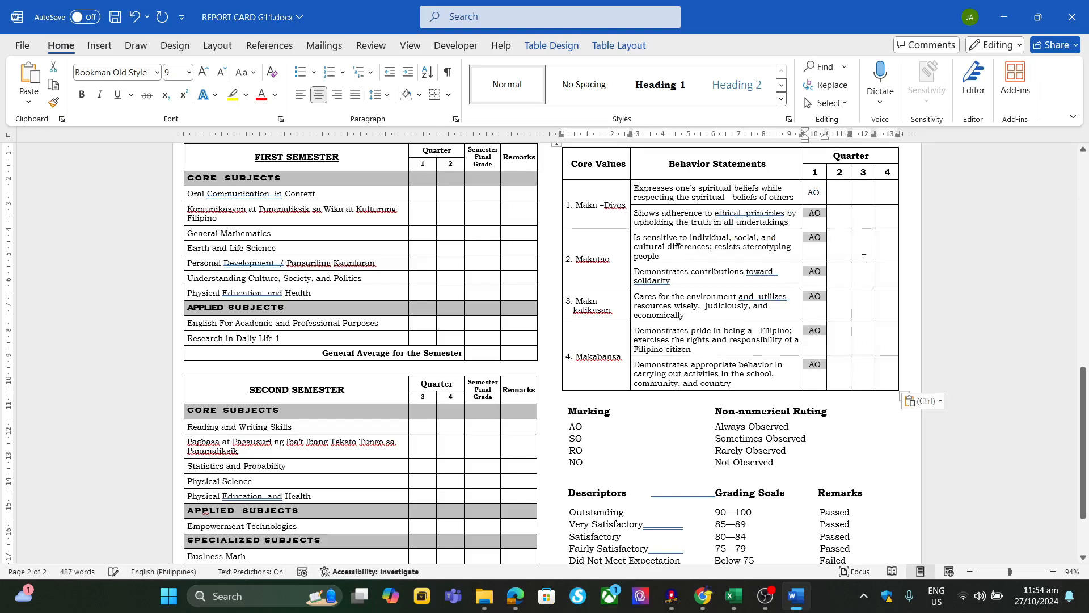
left_click(843, 250)
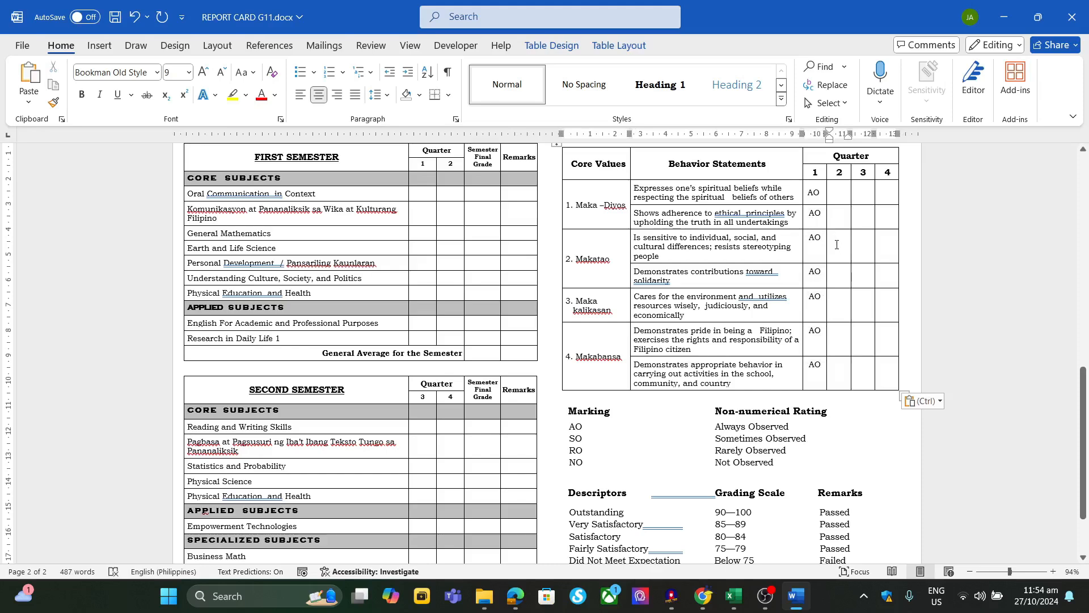
Check the template's signatory lines and learner information fields, save REPORT CARD G11.docx and close it.
scroll(837, 244, "down", 2)
scroll(789, 282, "up", 4)
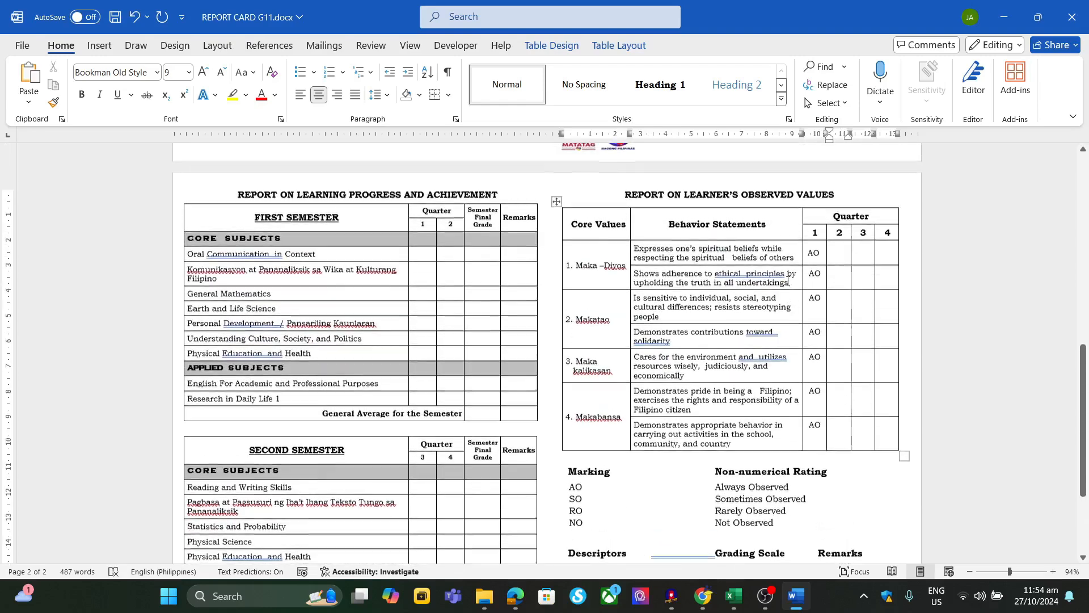
scroll(788, 282, "up", 15)
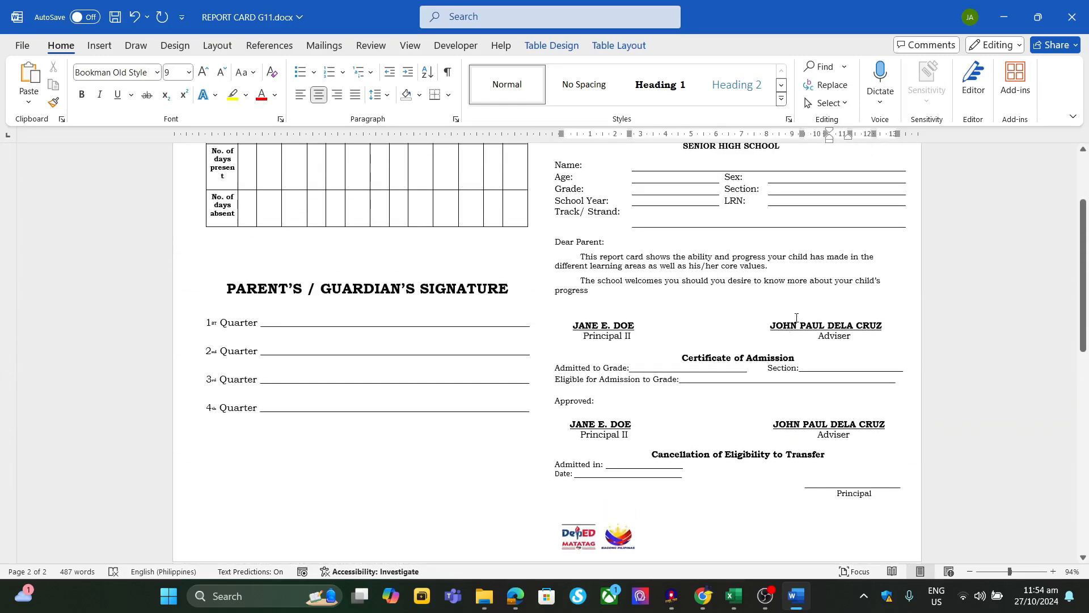
left_click(797, 317)
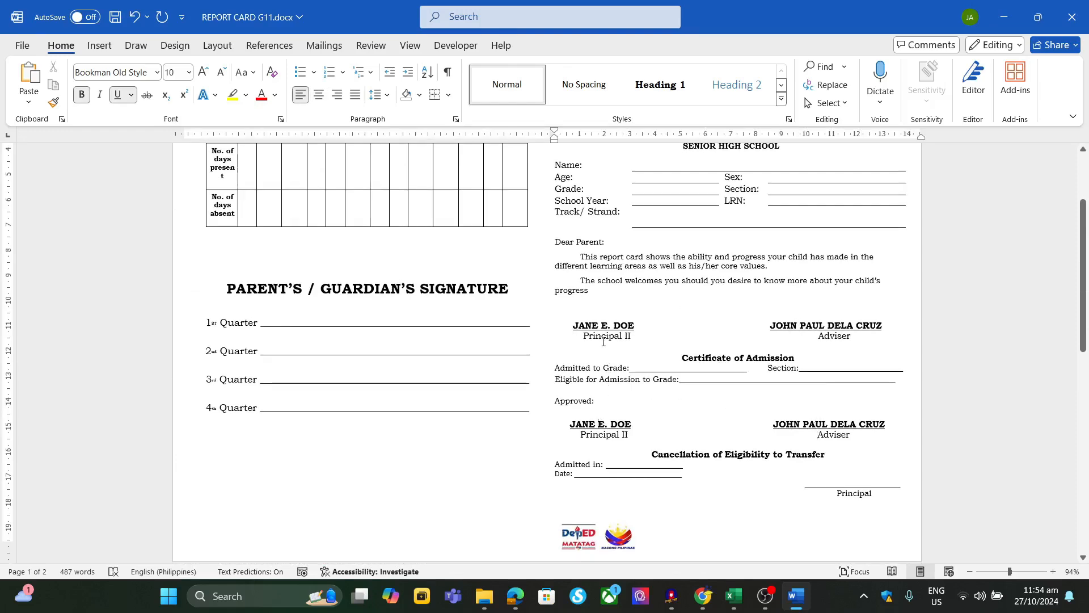
scroll(704, 295, "up", 4)
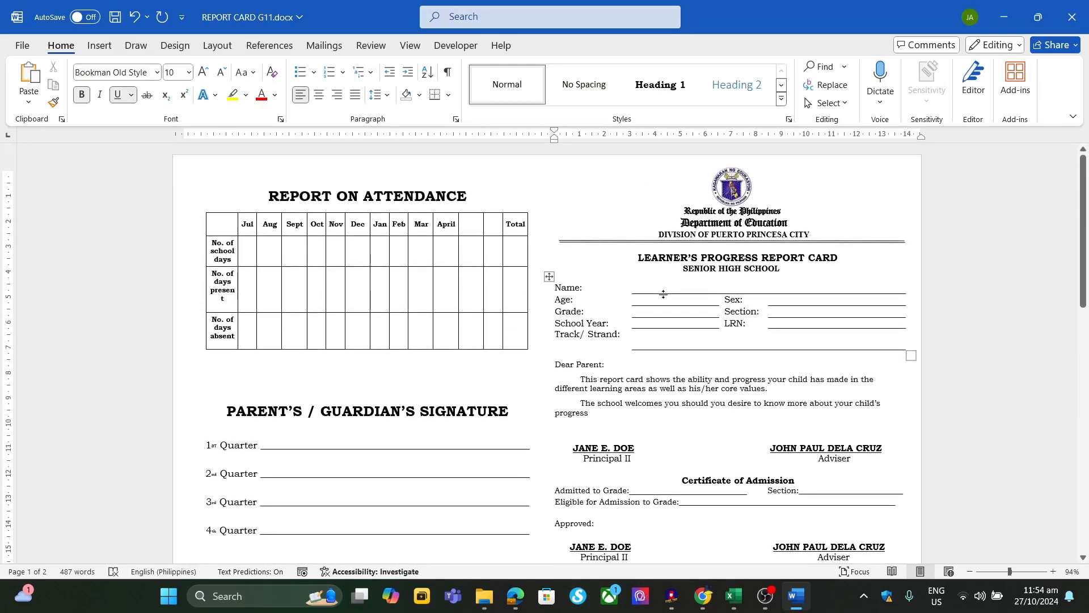
key("ctrl+s")
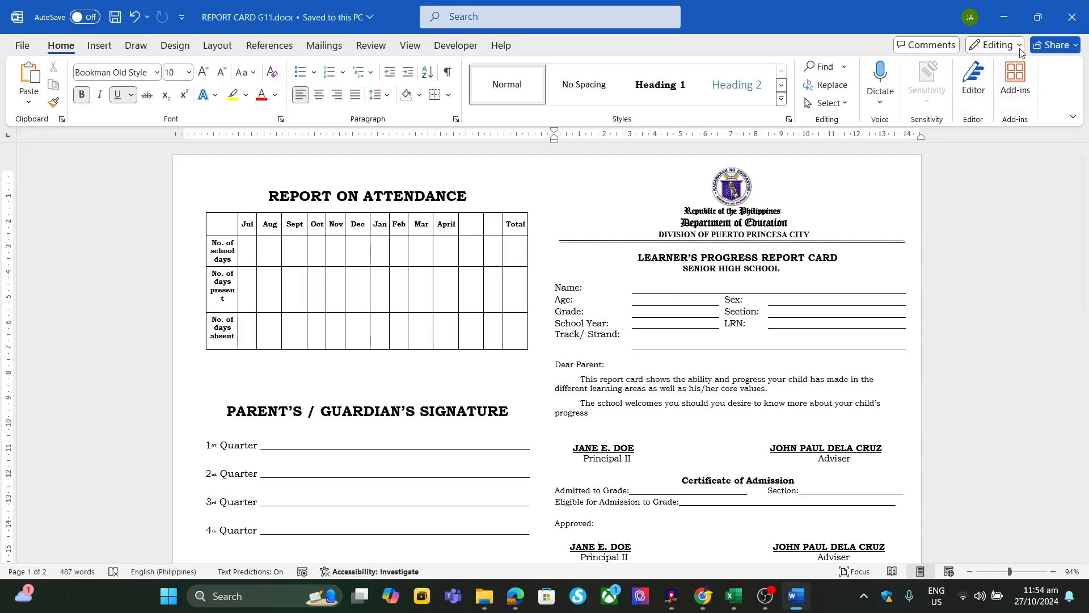
left_click(1067, 18)
left_click(1060, 21)
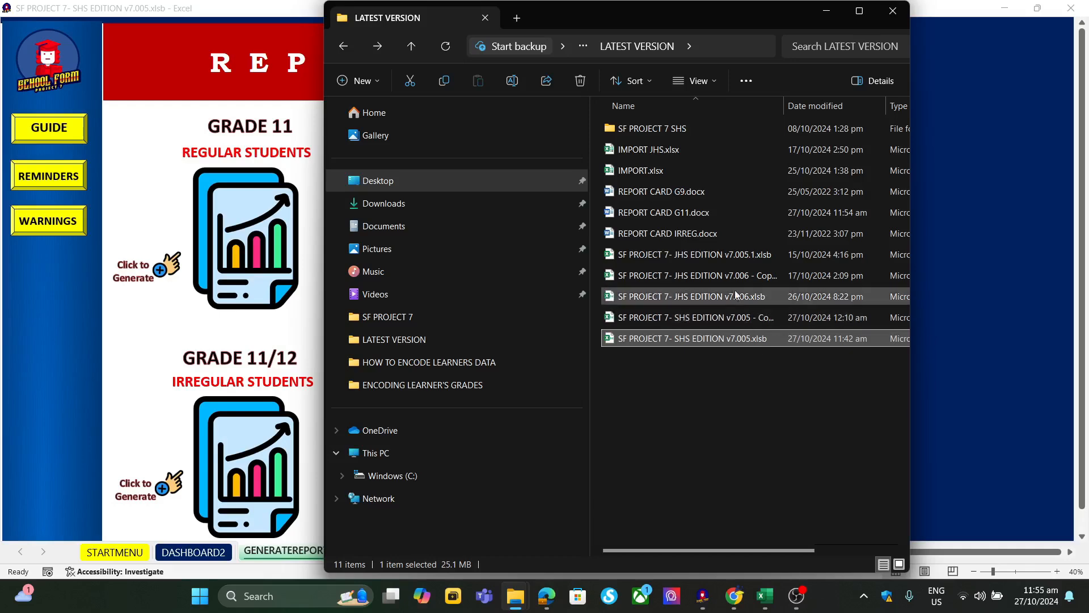
Locate REPORT CARD G11.docx in the LATEST VERSION folder and check the desktop where the output folder is created.
left_click(676, 213)
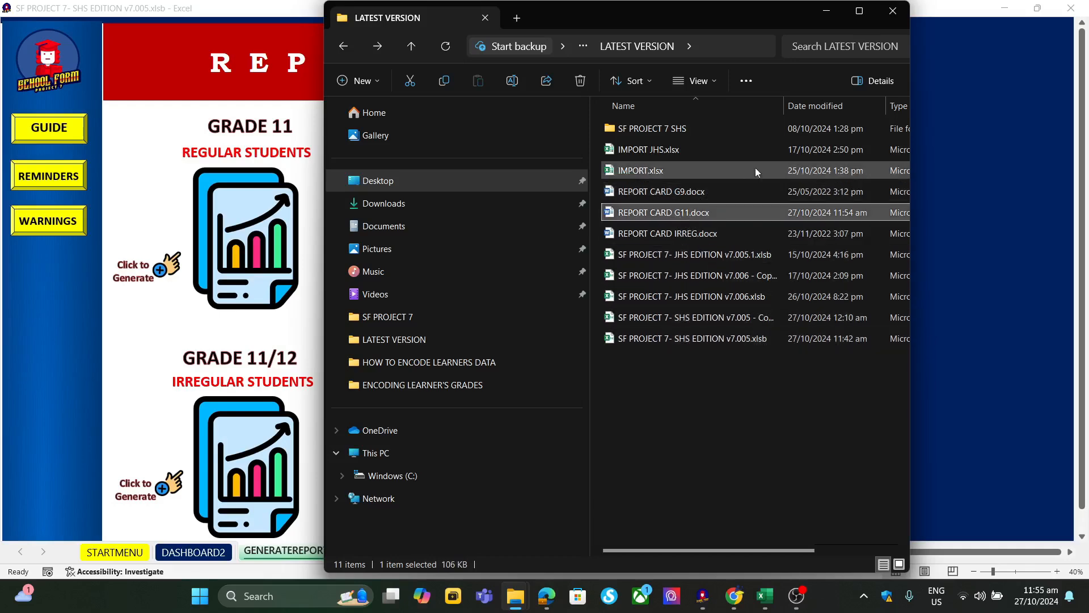
left_click(816, 9)
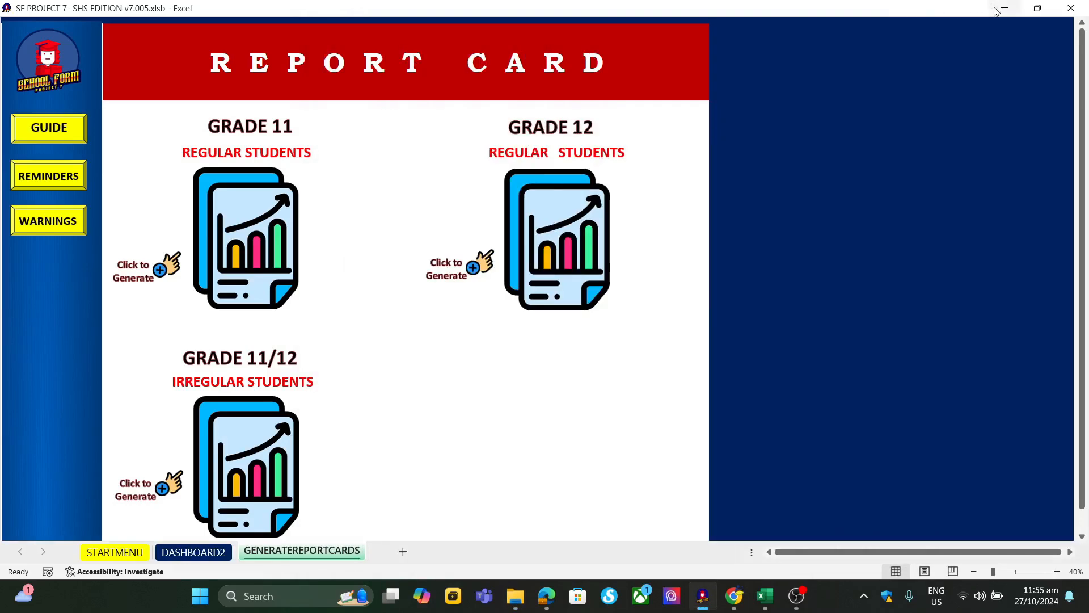
left_click(1003, 9)
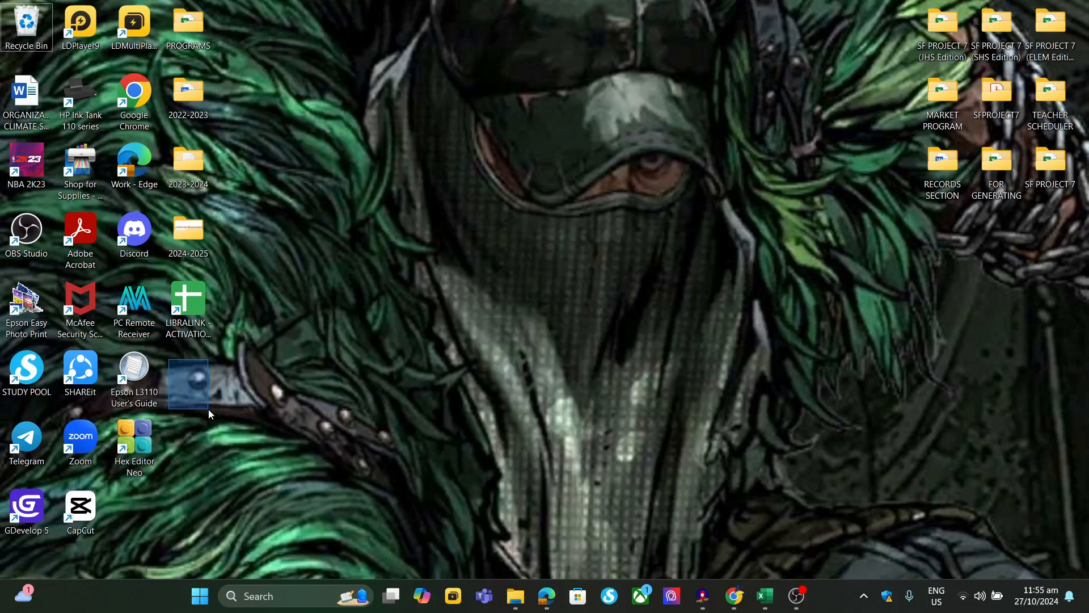
left_click_drag(209, 410, 209, 410)
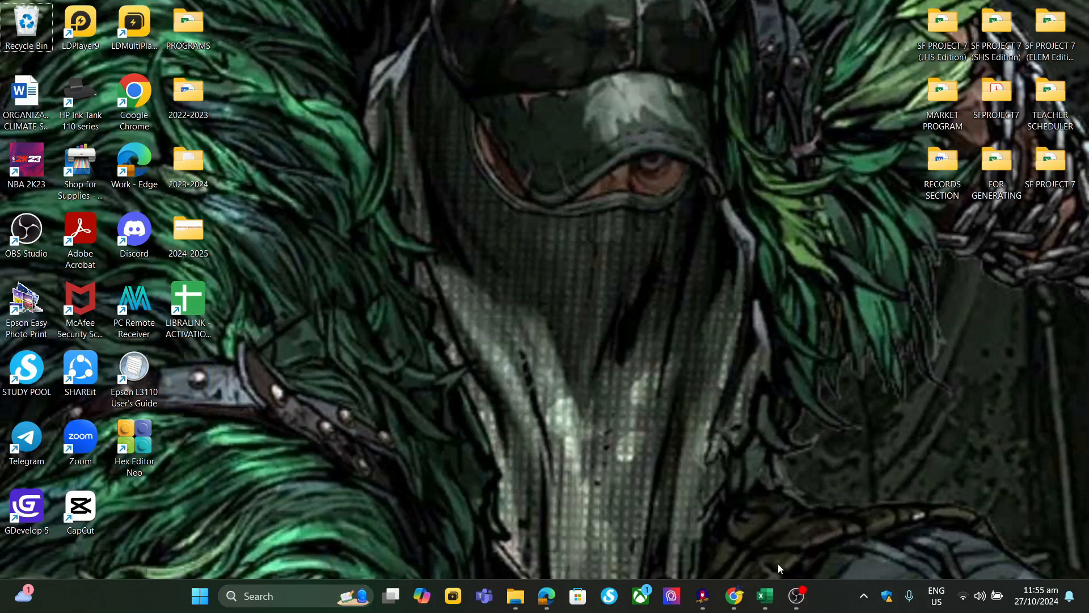
Return to the SF PROJECT 7 SHS workbook and generate the report cards for Grade 11 regular students.
left_click(710, 604)
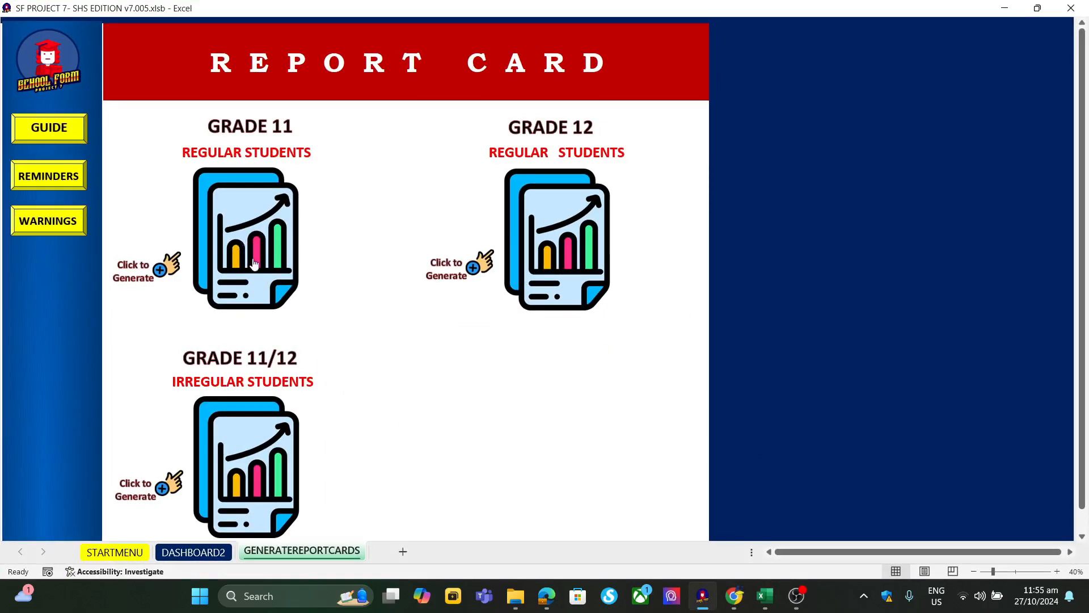
left_click(258, 228)
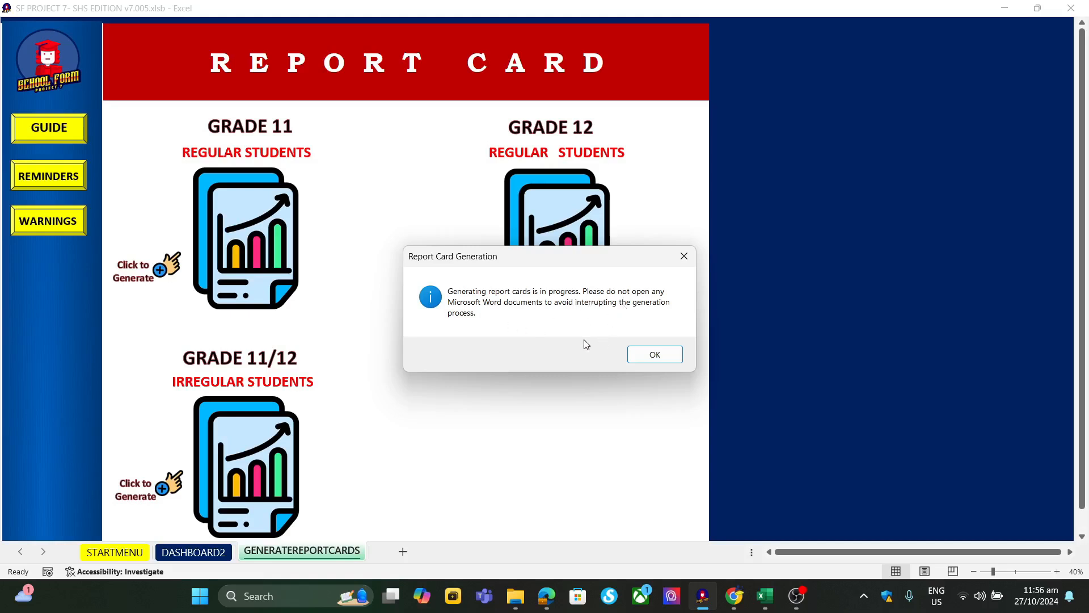
left_click(654, 354)
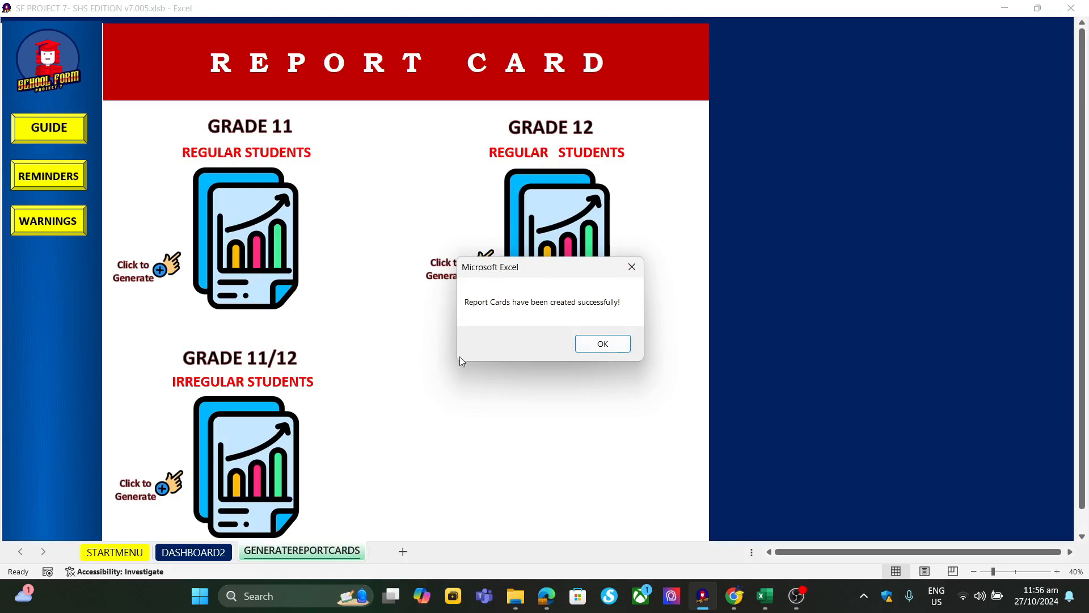
left_click(600, 344)
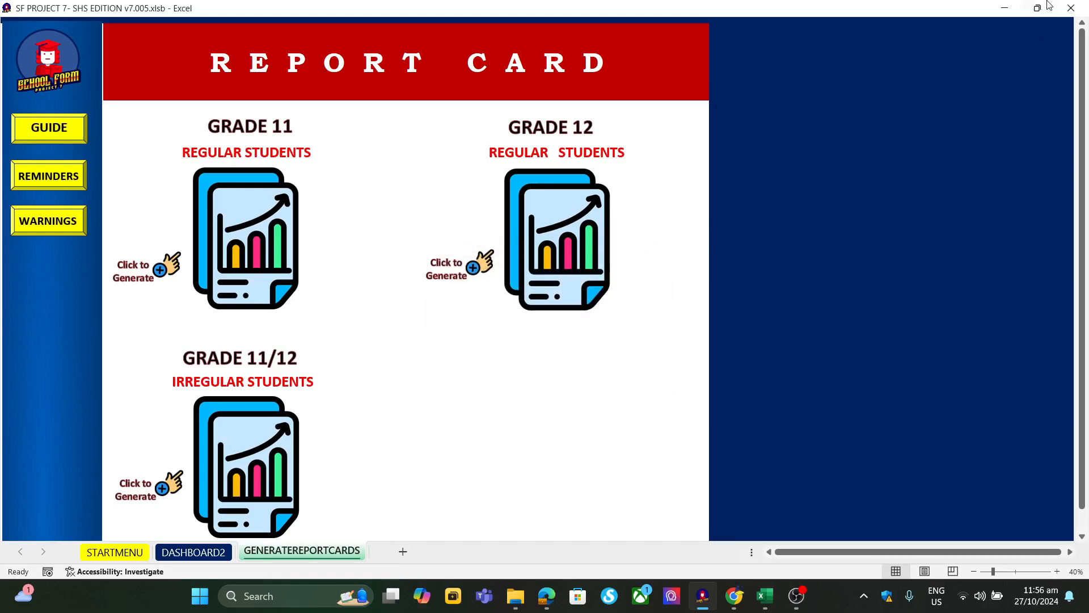
Open the first learner's generated report card from the REPORT CARD G11 folder inside SF PROJECT 7 SHS on the desktop.
left_click(1004, 10)
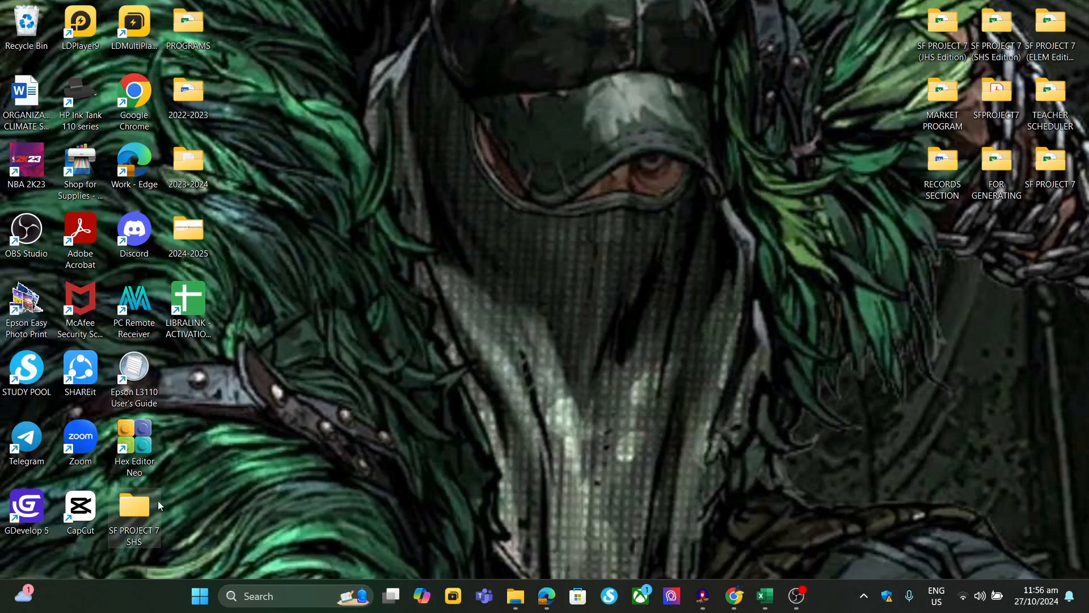
left_click(139, 510)
double_click(141, 512)
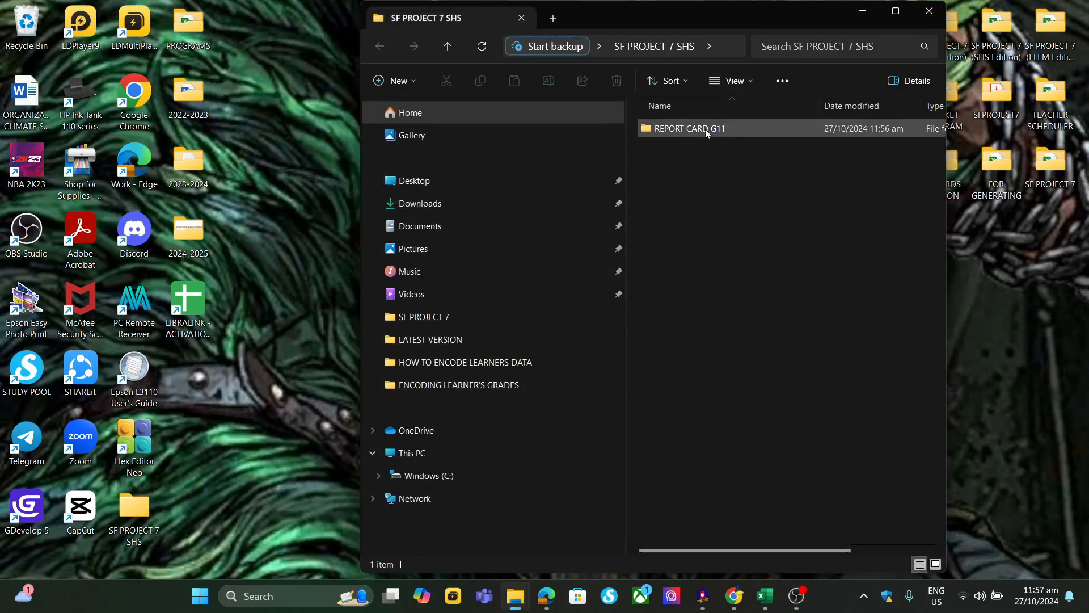
double_click(686, 130)
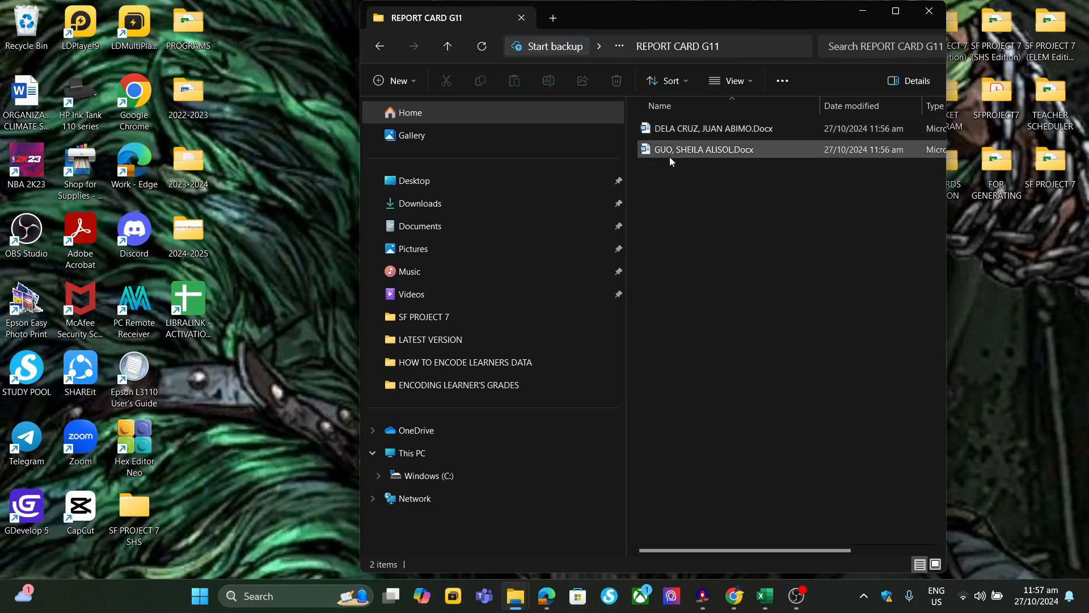
double_click(707, 134)
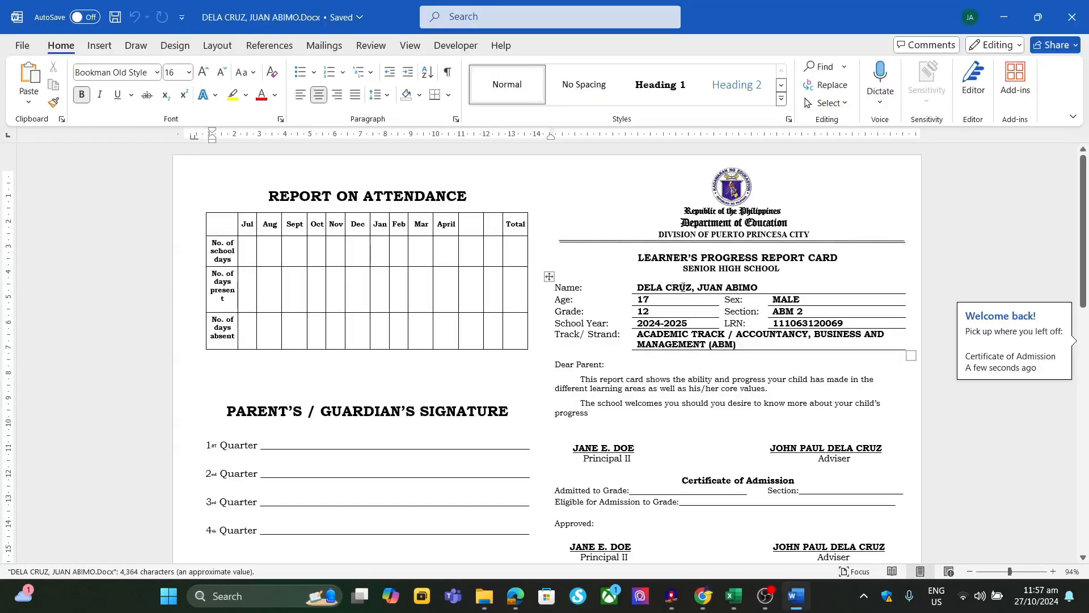
Clear the Quarter 2 grades, semester final grades, remarks and general average from the first-semester table, keeping the Quarter 1 grades.
scroll(707, 292, "down", 1)
scroll(787, 301, "down", 3)
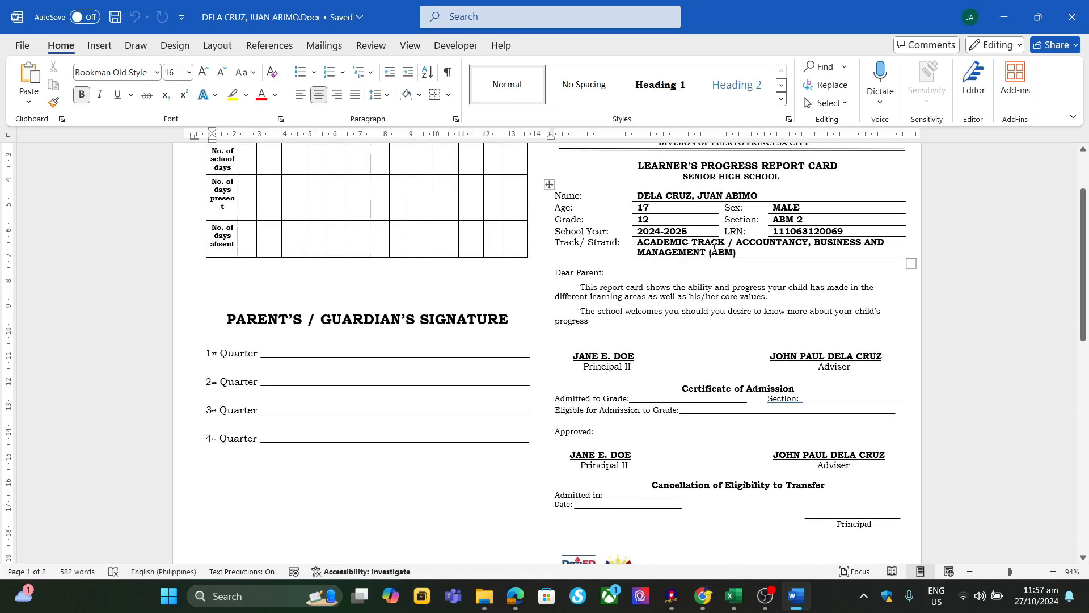
scroll(732, 248, "down", 2)
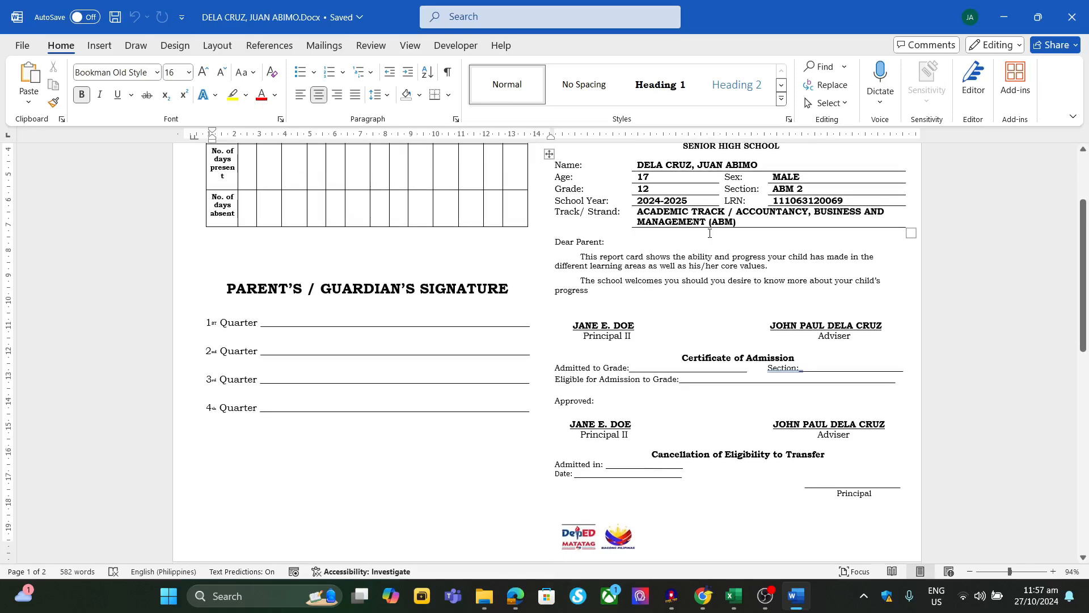
scroll(758, 265, "down", 10)
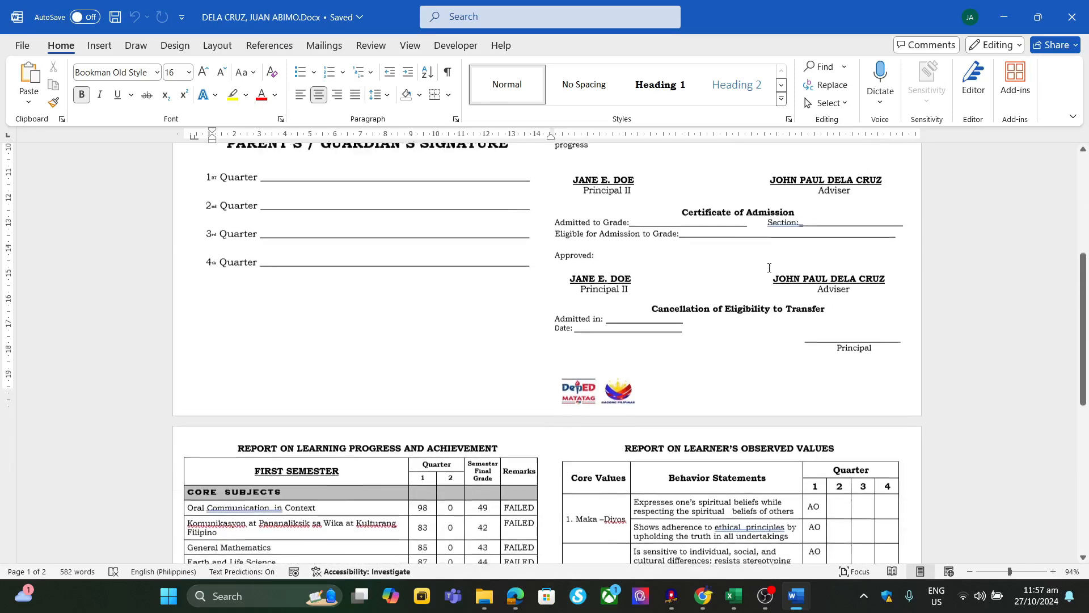
scroll(556, 287, "down", 2)
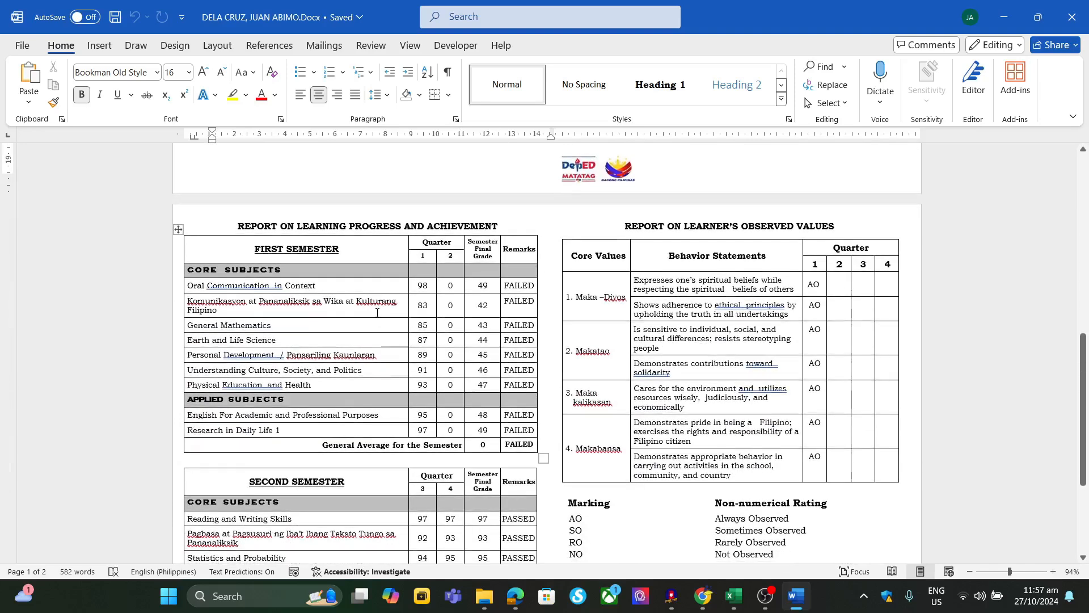
left_click_drag(449, 288, 508, 449)
key("Delete")
key("Delete")
Clear all Quarter 3 and 4 grades, final grades, remarks and the general average from the second-semester table.
scroll(460, 345, "down", 6)
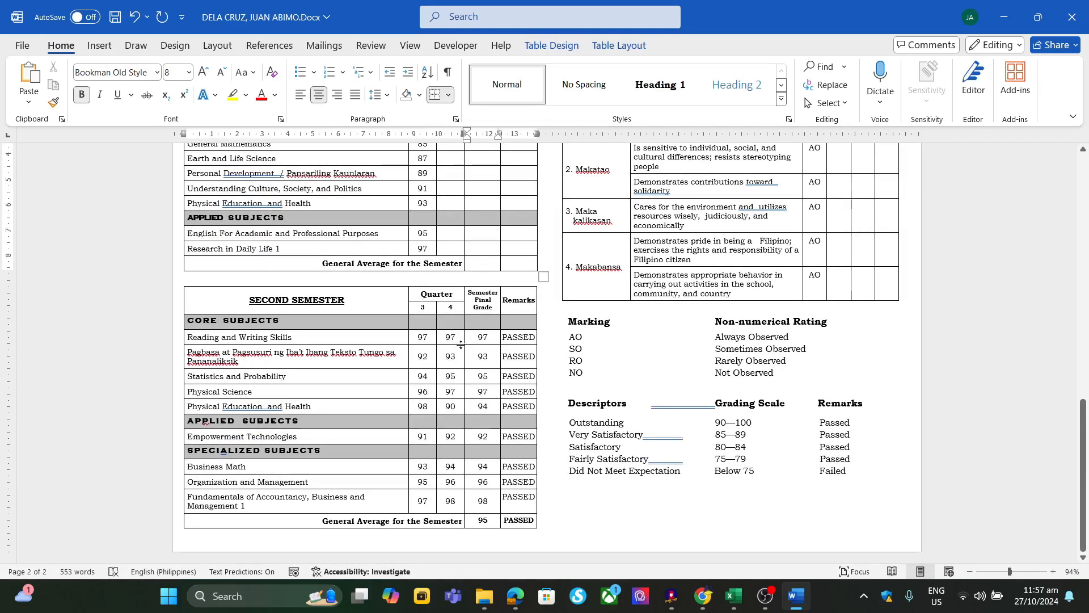
left_click_drag(526, 410, 511, 522)
key("Delete")
key("Delete")
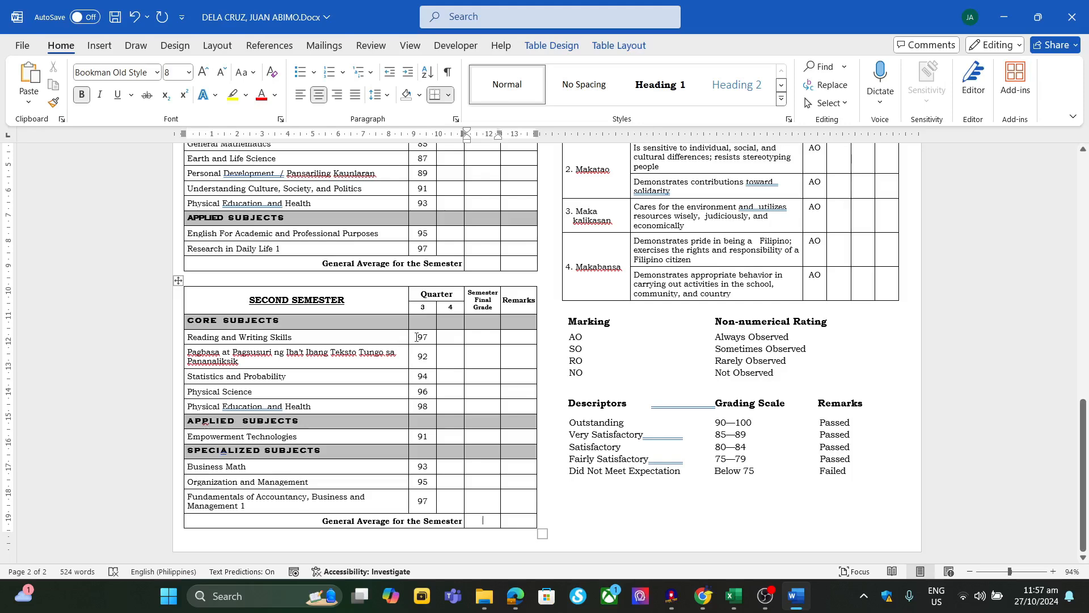
left_click_drag(423, 340, 432, 501)
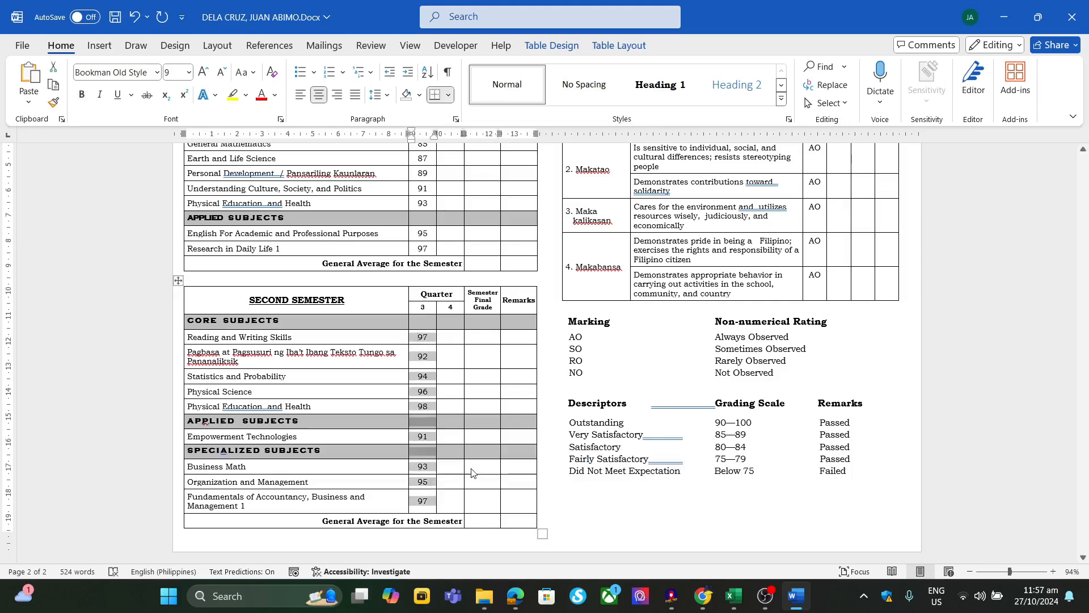
key("Delete")
left_click(484, 353)
Save the learner's edited report card and review its grade tables and learner information.
scroll(484, 353, "up", 4)
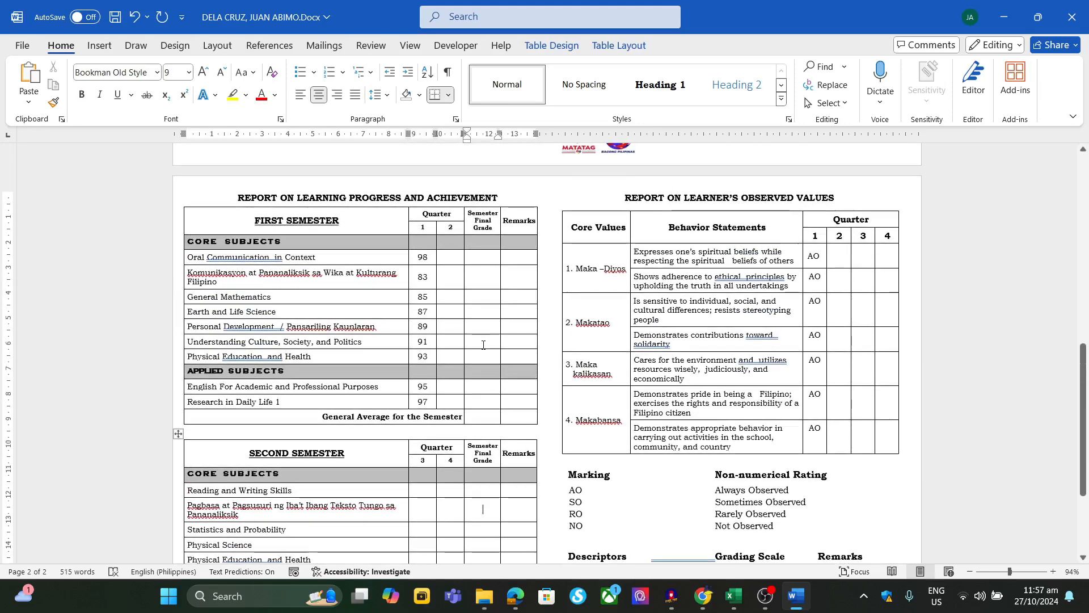
key("ctrl+s")
scroll(510, 340, "up", 1)
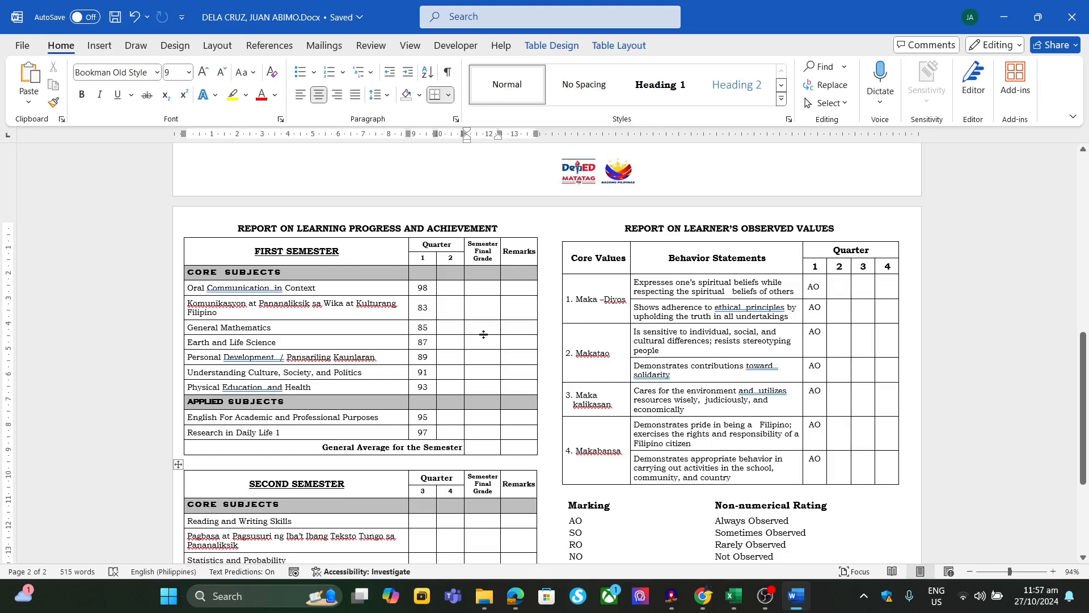
scroll(483, 335, "down", 2)
scroll(484, 336, "down", 1)
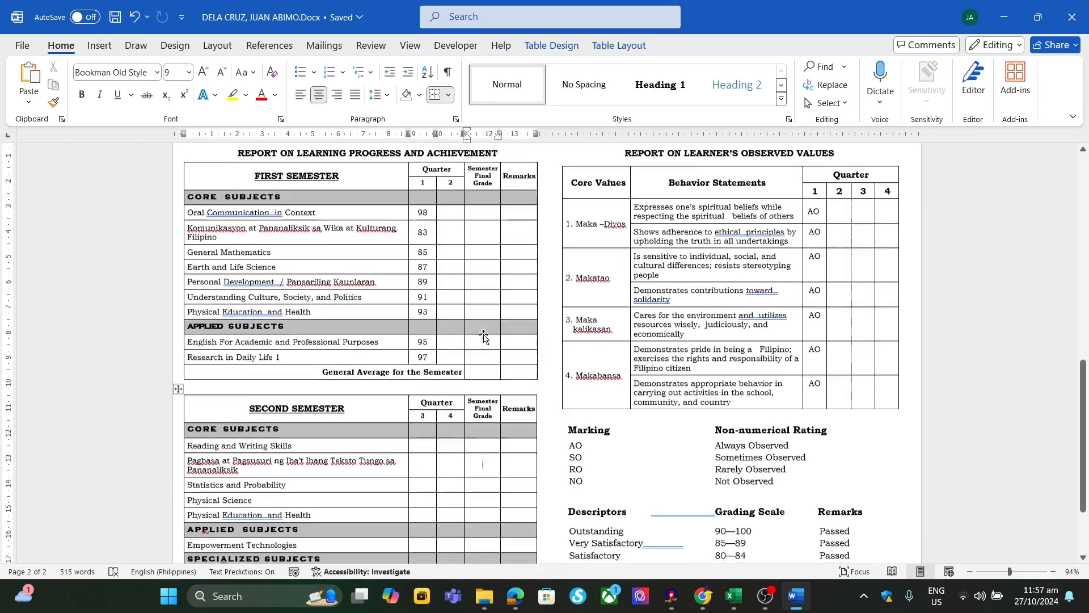
scroll(483, 337, "up", 12)
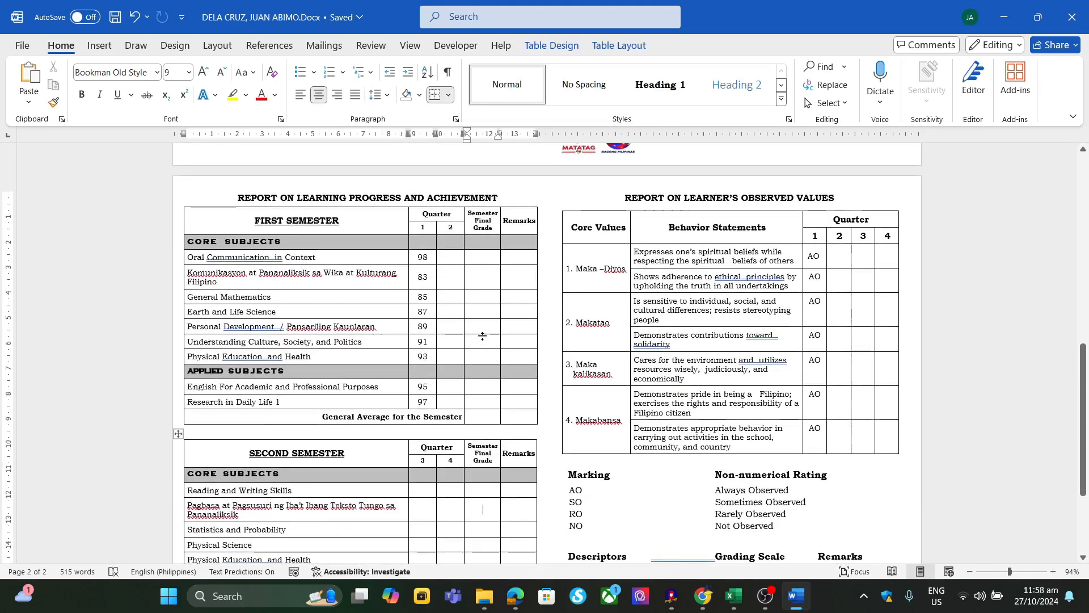
scroll(484, 337, "up", 5)
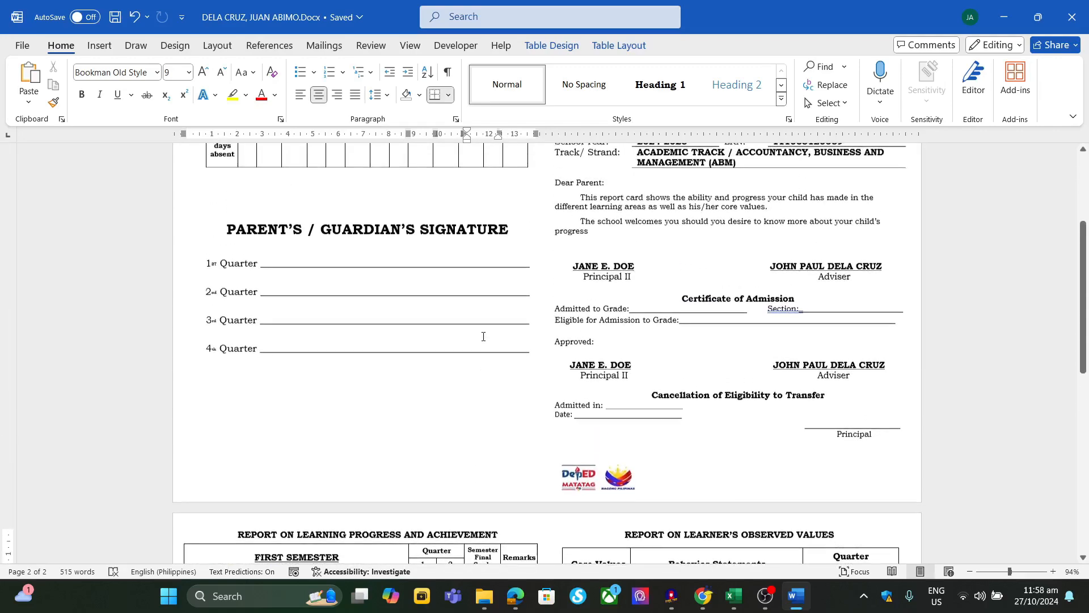
scroll(484, 337, "up", 2)
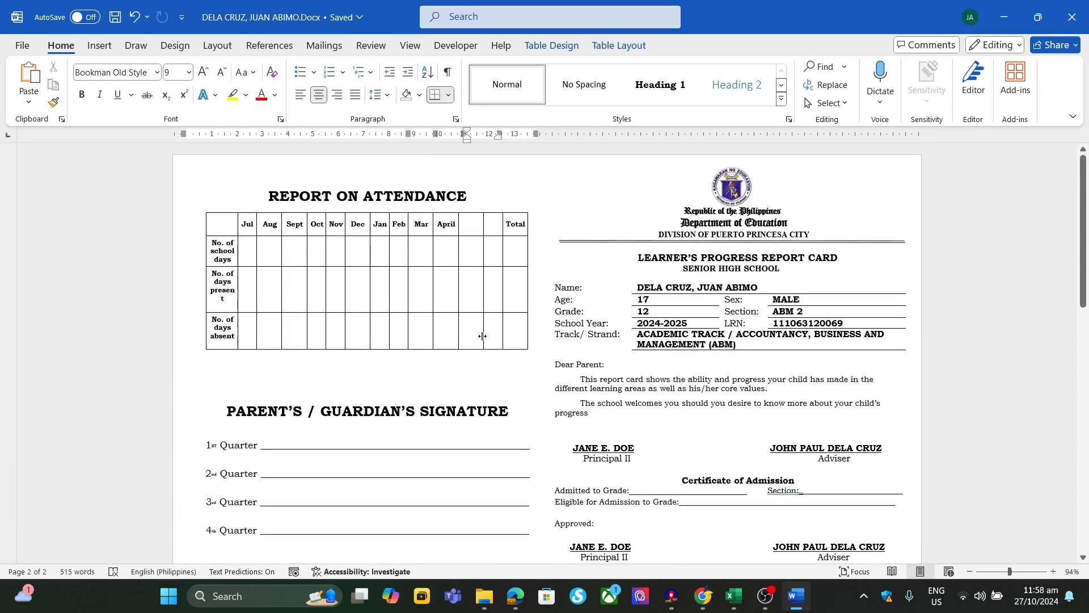
Review the attendance, learner information, semester grade tables and observed values on both pages of the report card, and close the document.
scroll(482, 336, "down", 1)
scroll(483, 336, "up", 1)
scroll(485, 330, "down", 1)
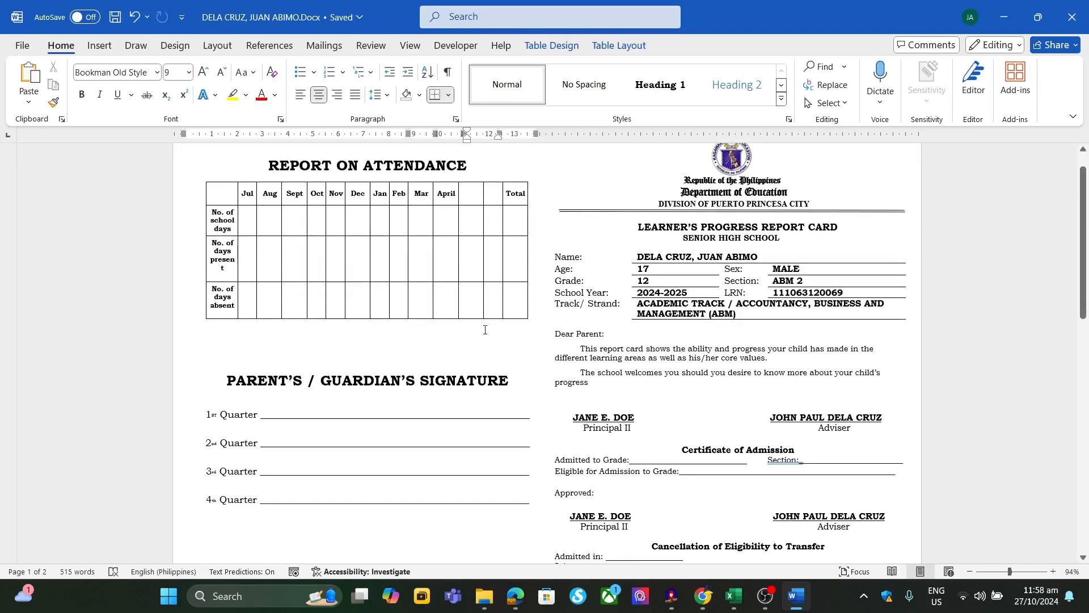
scroll(486, 329, "up", 1)
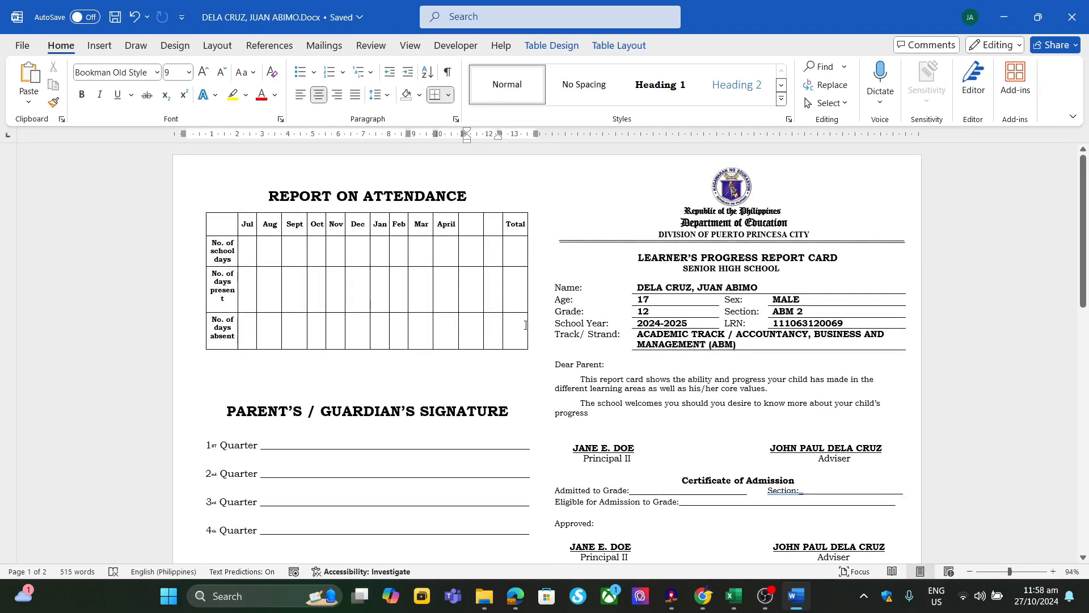
scroll(526, 325, "down", 14)
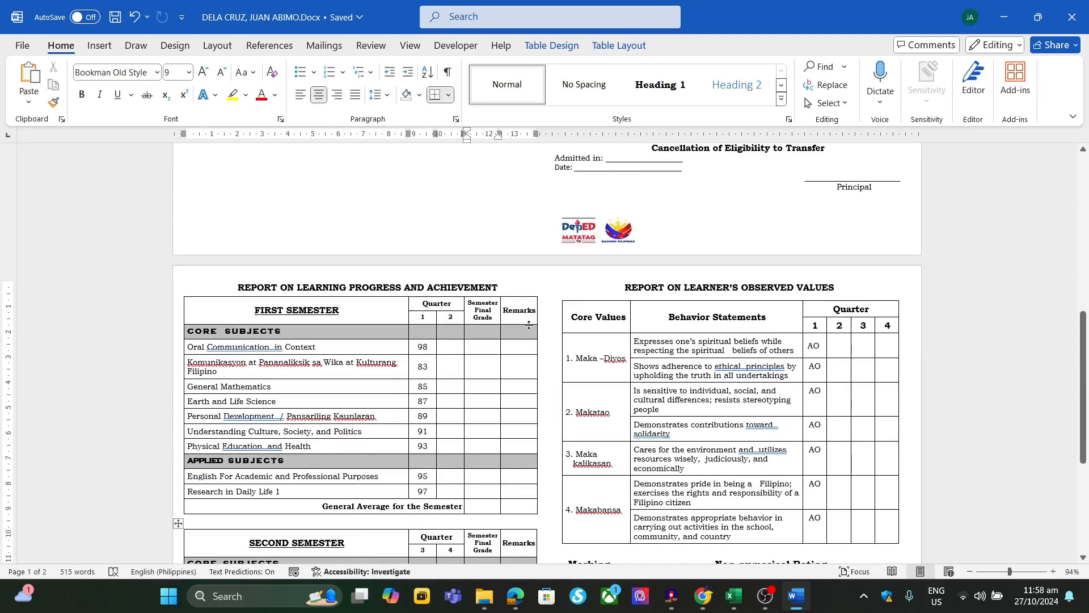
scroll(530, 324, "down", 2)
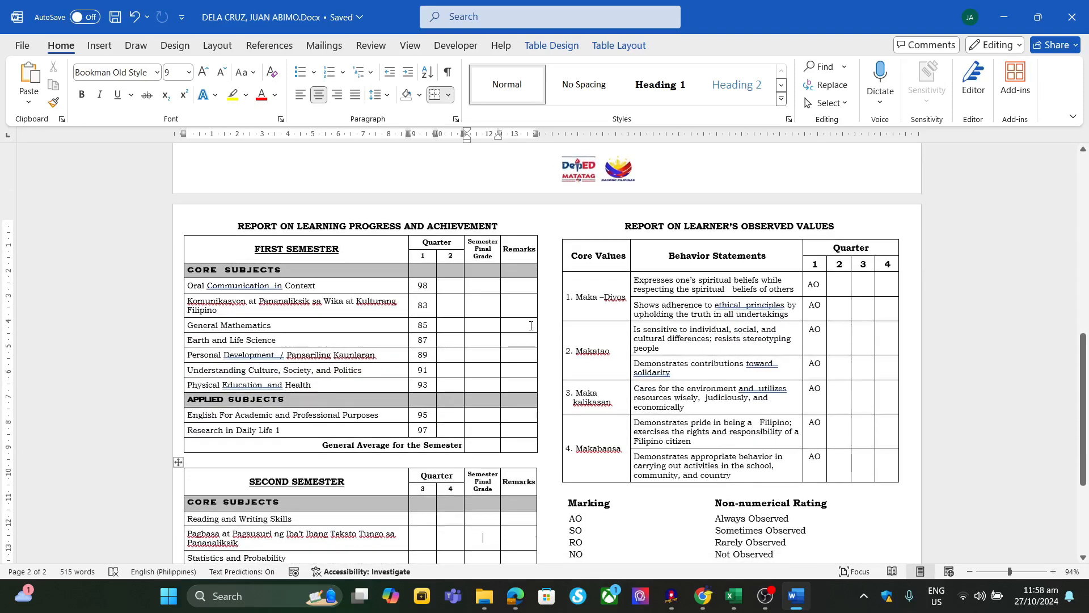
scroll(531, 325, "down", 1)
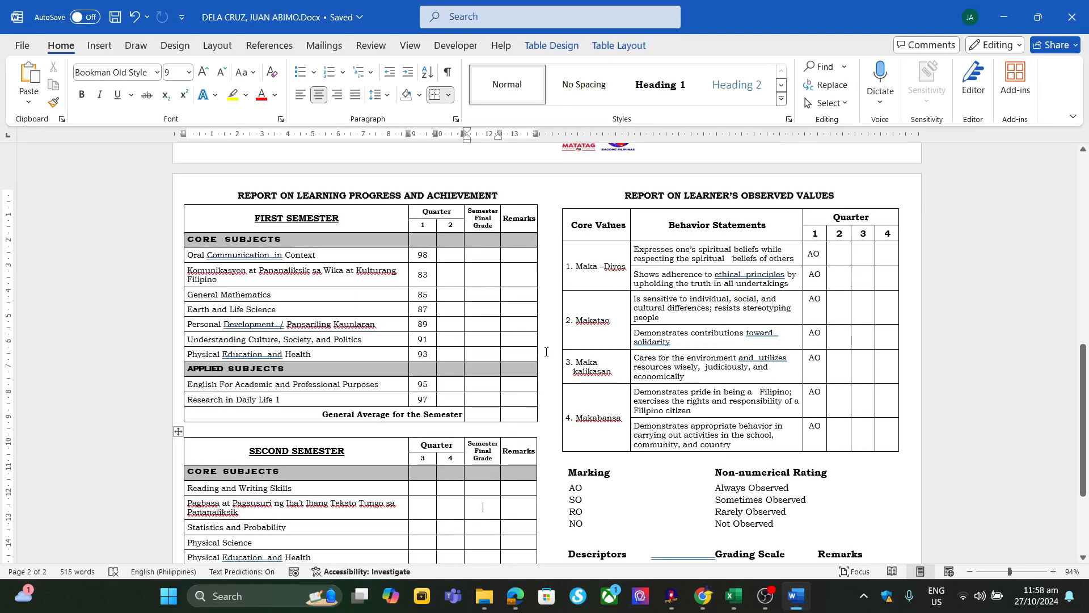
scroll(546, 352, "down", 2)
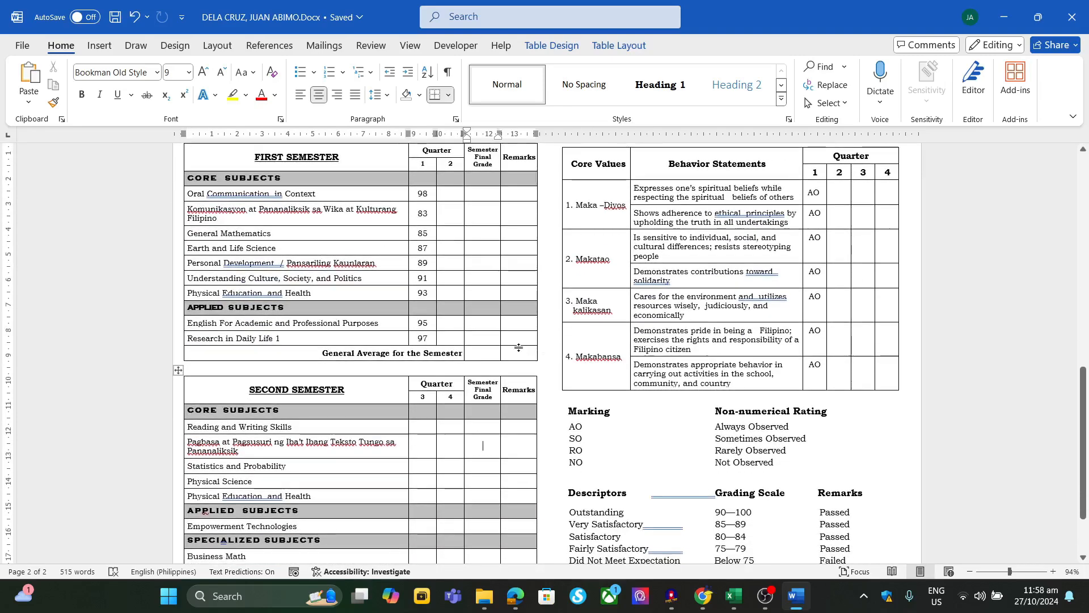
scroll(516, 351, "down", 2)
scroll(511, 352, "down", 1)
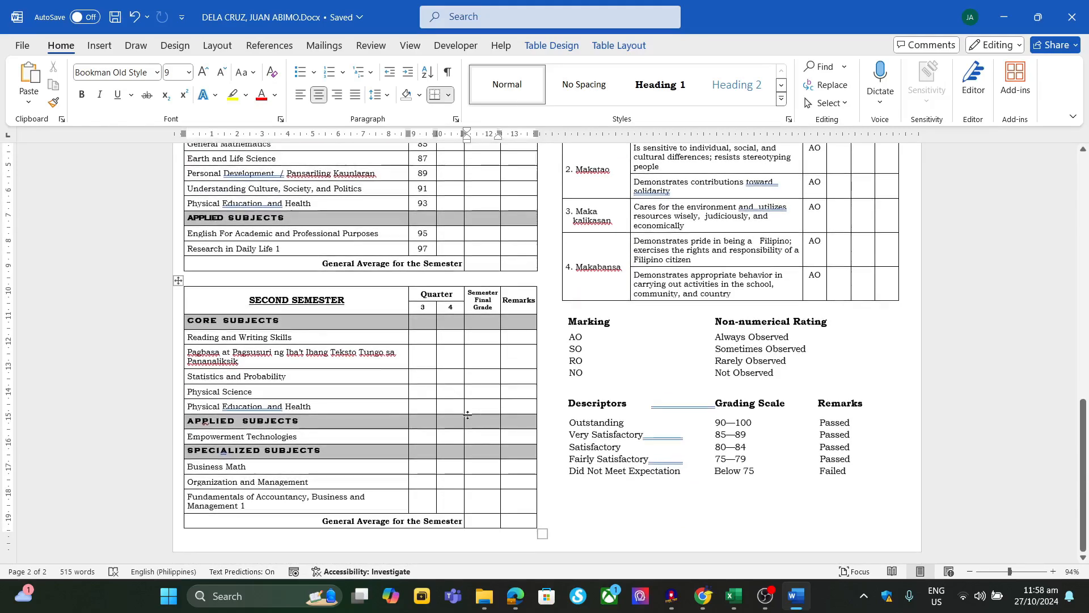
scroll(641, 341, "up", 3)
scroll(640, 334, "up", 20)
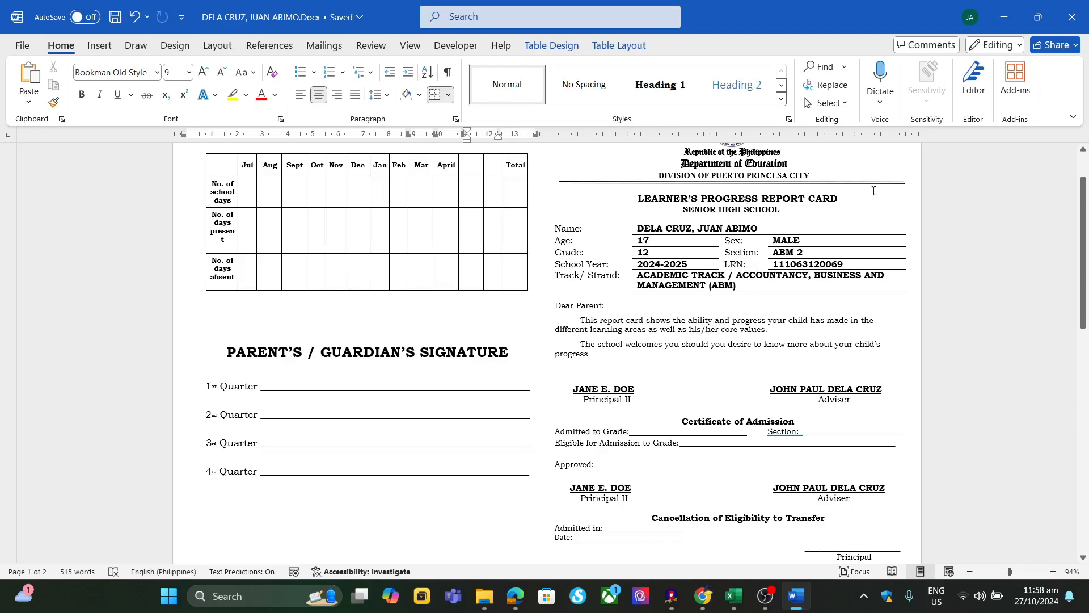
scroll(984, 149, "up", 2)
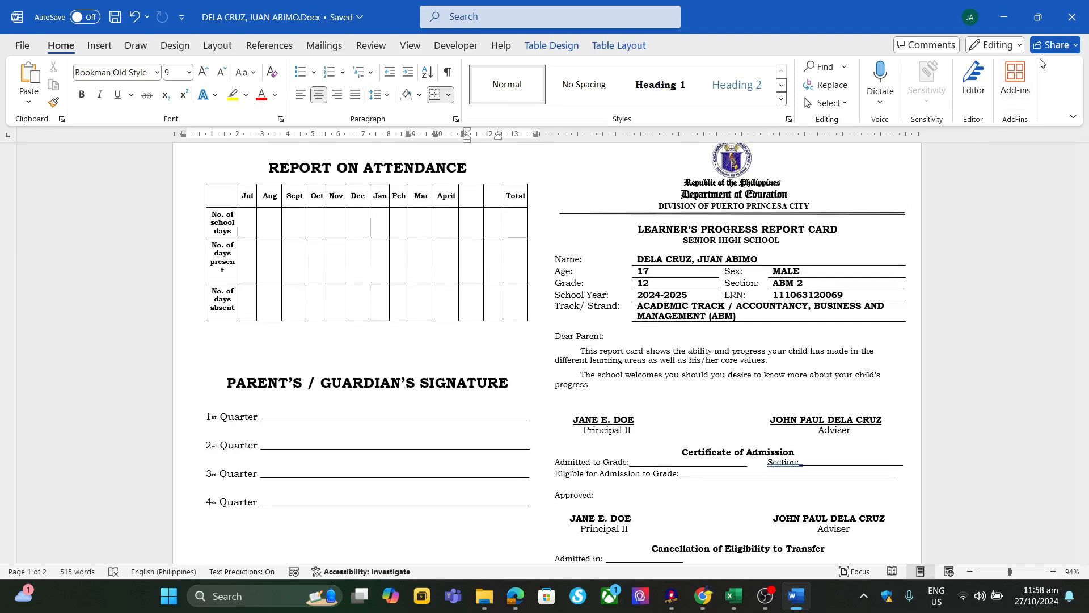
left_click(1071, 16)
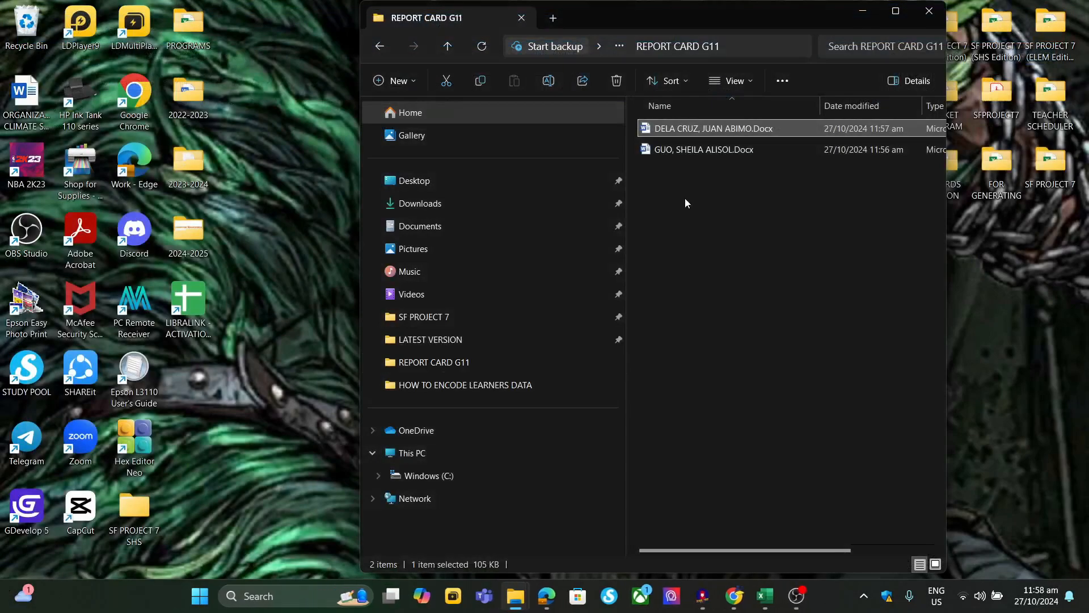